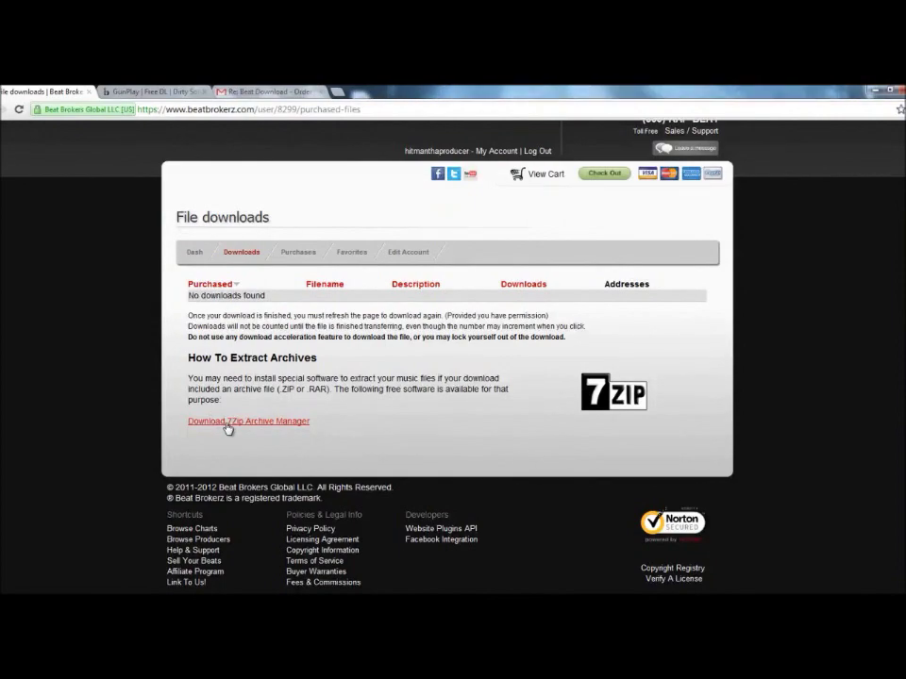
Follow Beat Brokerz's archive help link to open the 7-Zip download page in a new tab
click(224, 426)
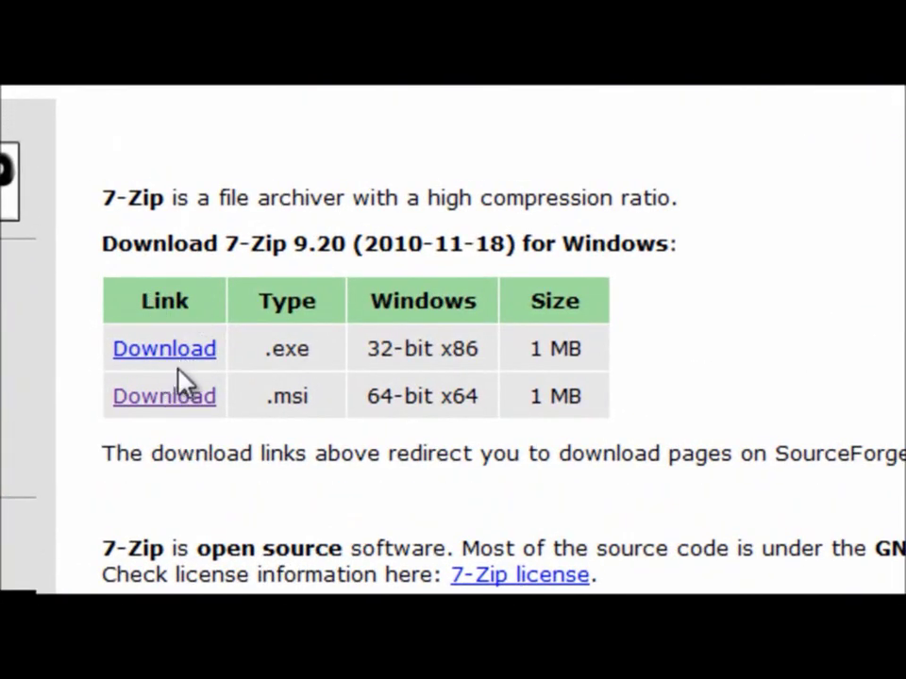
Highlight the 32-bit Windows 7-Zip 9.20 entry in the download table, then clear it
drag(363, 349, 457, 364)
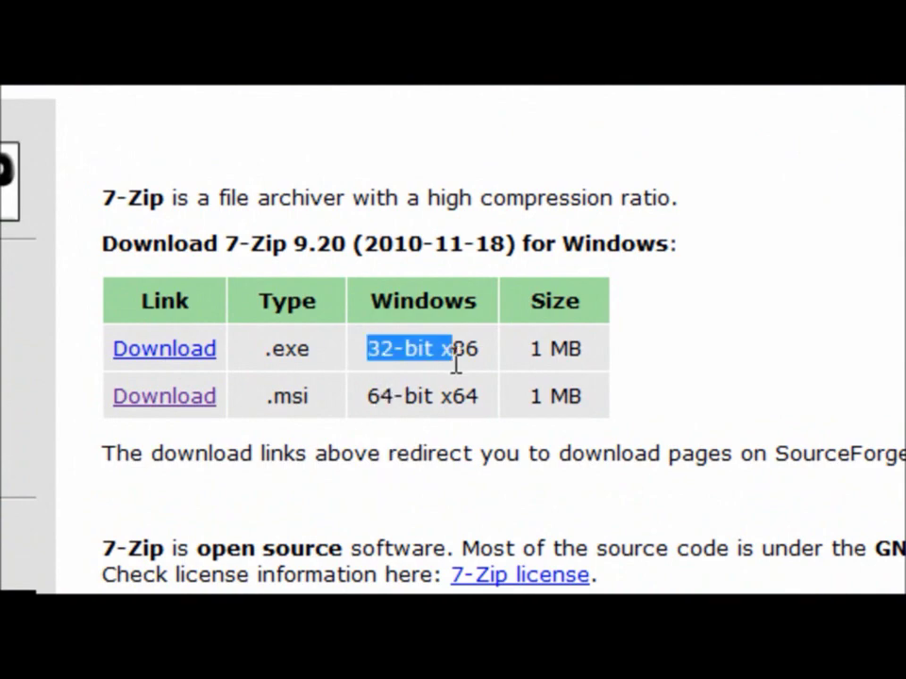
click(371, 406)
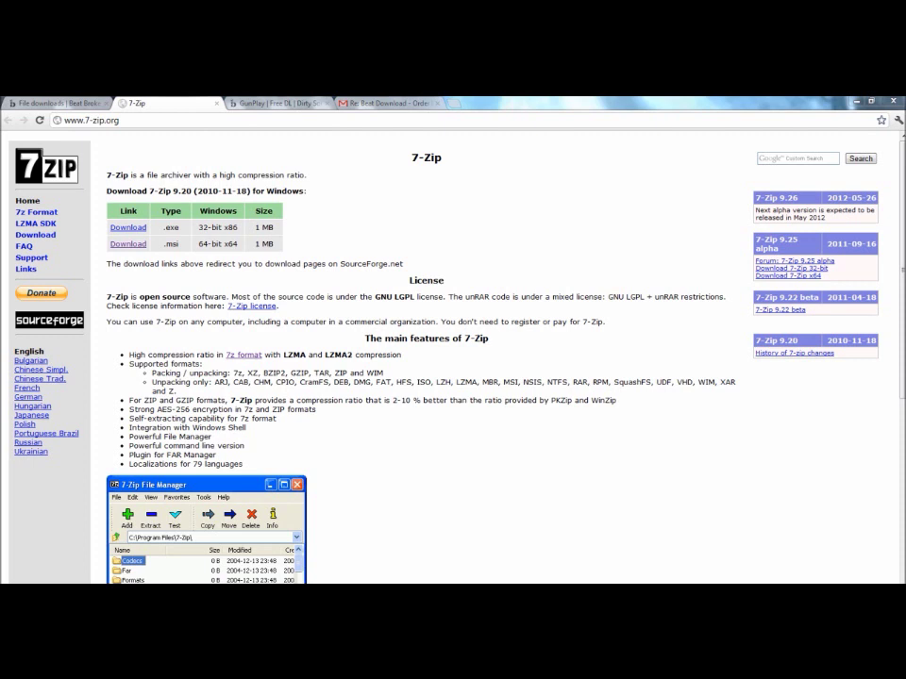
Confirm in System info that Windows is 64-bit, then download the 64-bit 7-Zip .msi
key(super+Pause)
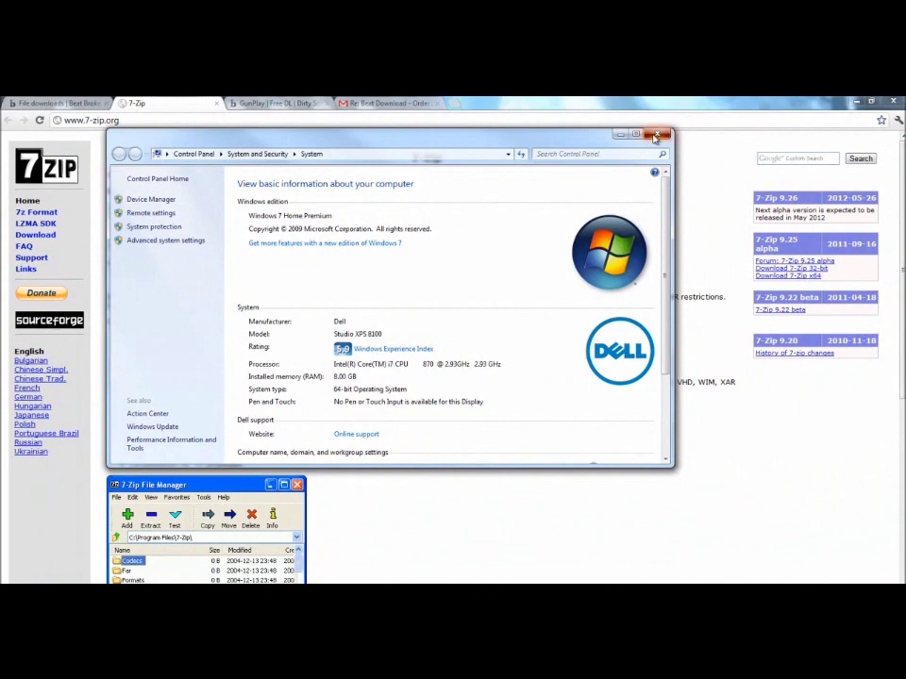
click(661, 133)
click(124, 243)
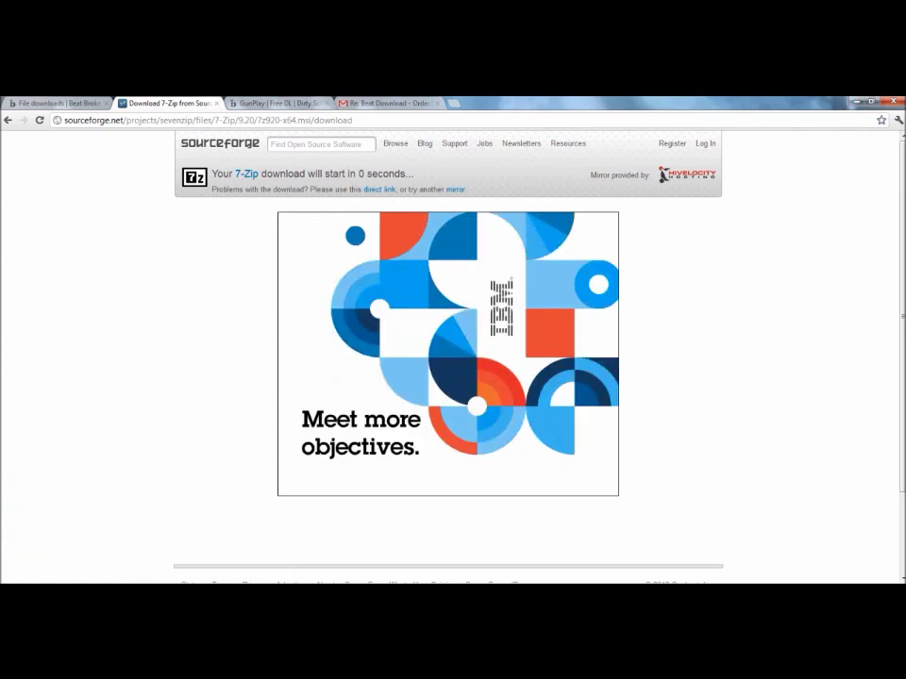
Move the downloaded 7z920-x64 installer from the Downloads folder onto the desktop
right_click(114, 575)
click(132, 560)
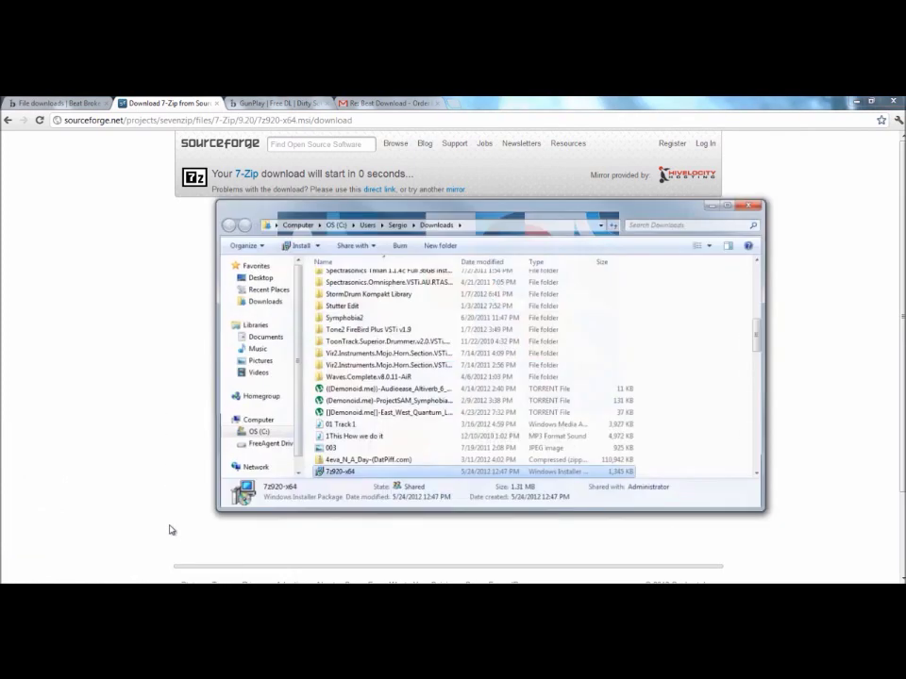
drag(325, 470, 24, 474)
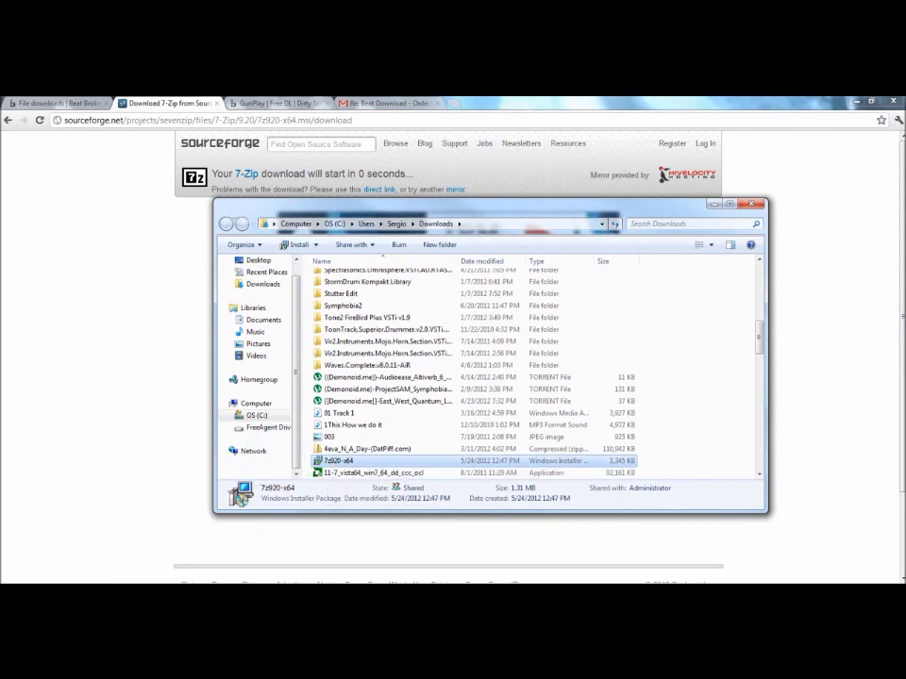
click(750, 203)
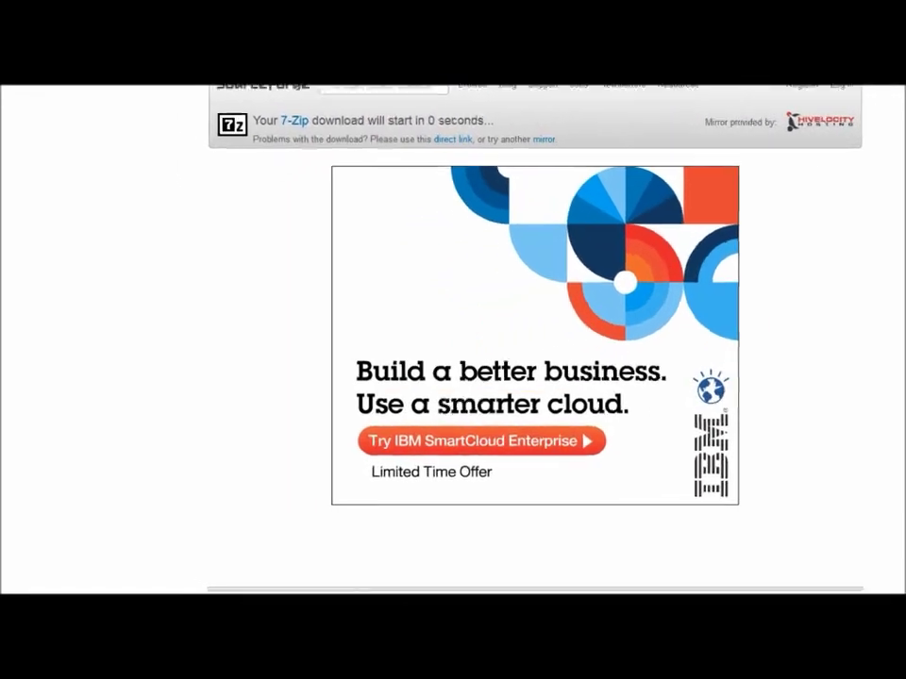
Run 7z920-x64.msi and install 7-Zip 9.20 x64 with default features to C:\Program Files\7-Zip\
click(334, 368)
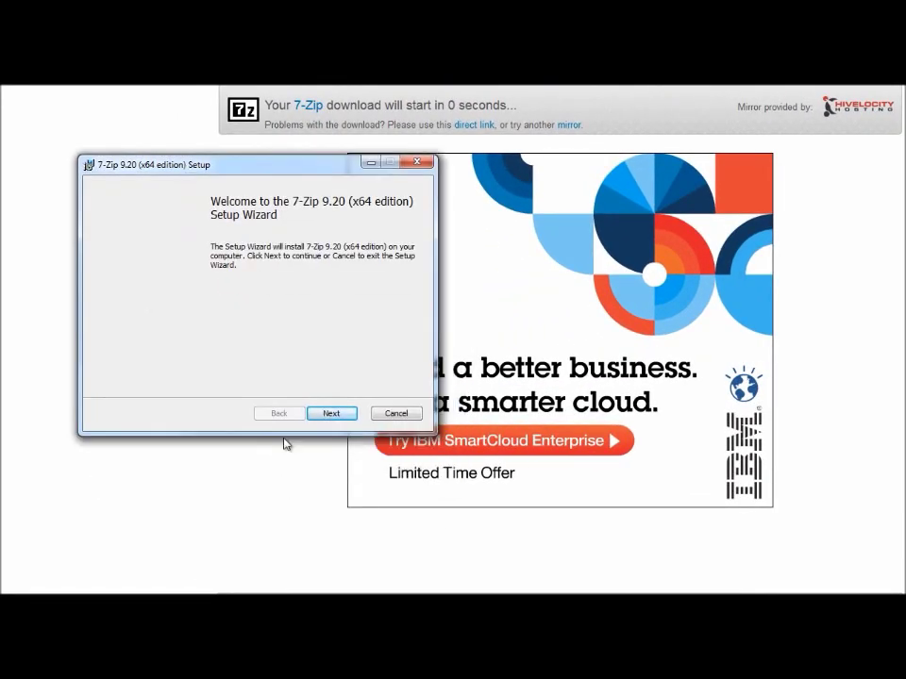
click(317, 418)
click(106, 379)
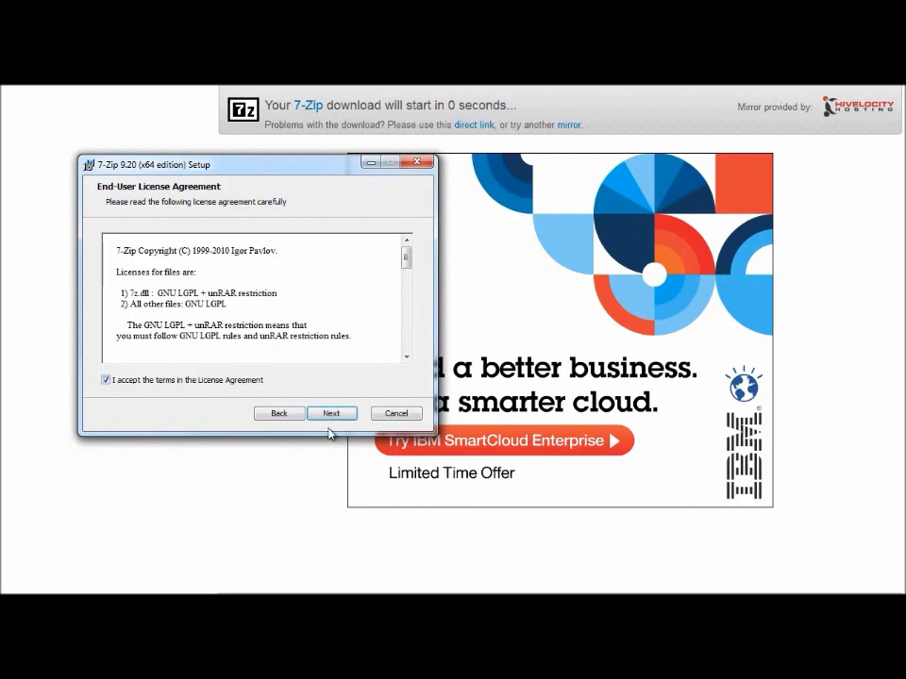
click(332, 414)
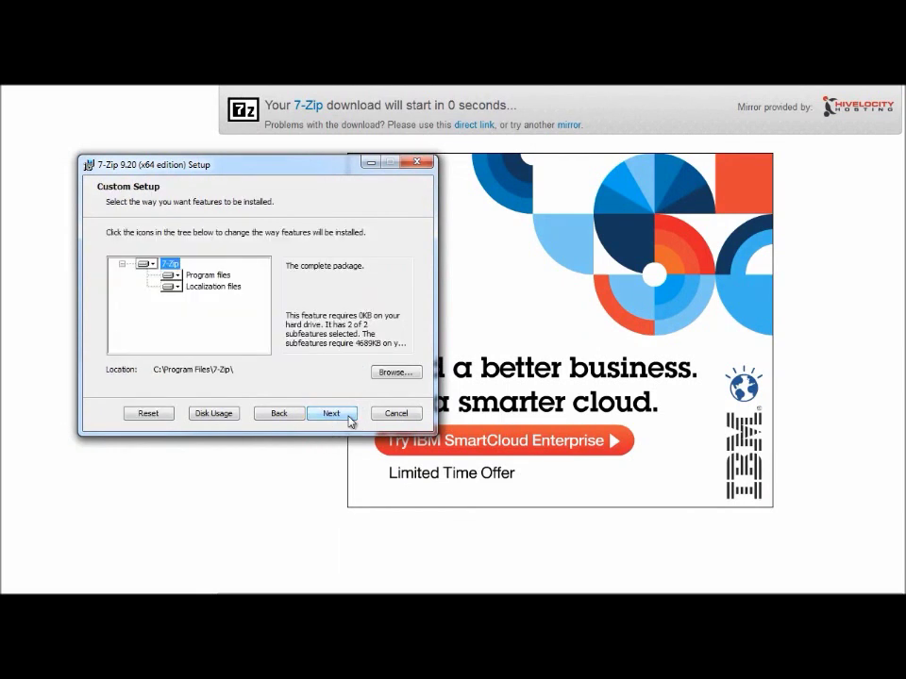
click(332, 414)
click(332, 414)
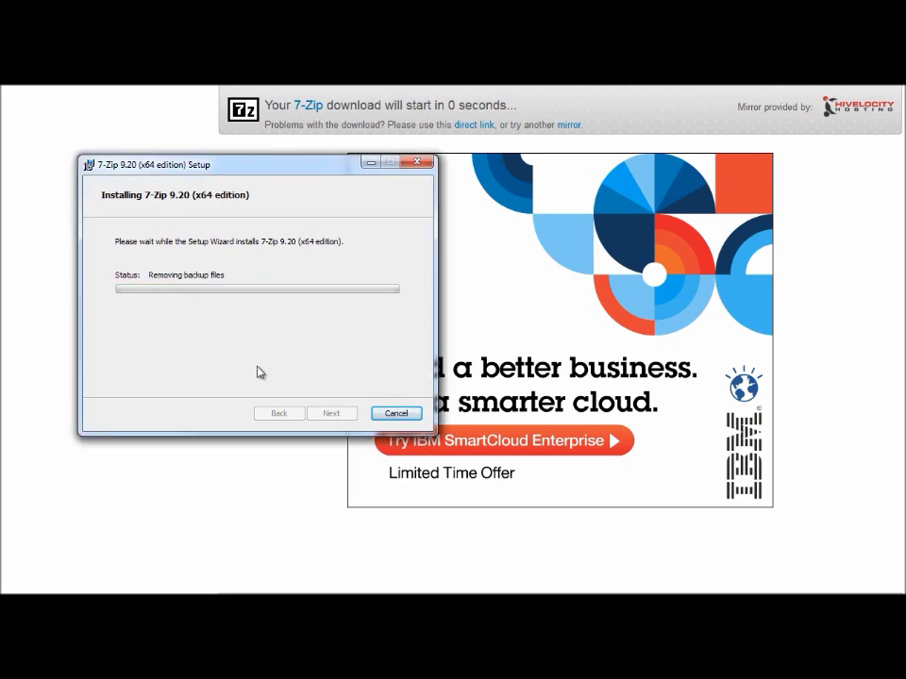
click(331, 414)
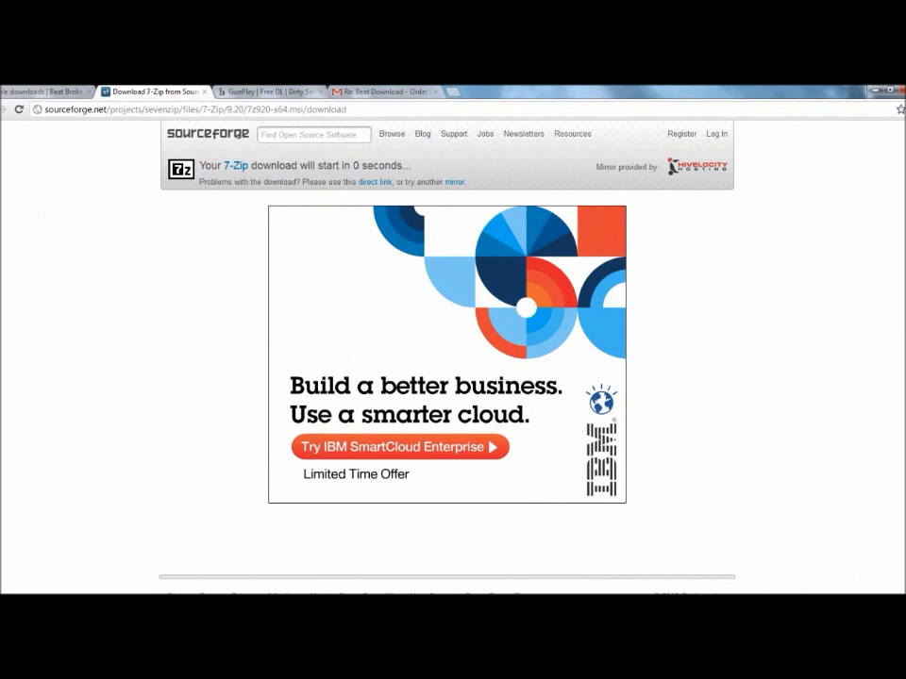
Return to the GunPlay beat page and check out the GunPlay | Free DL cart
click(255, 91)
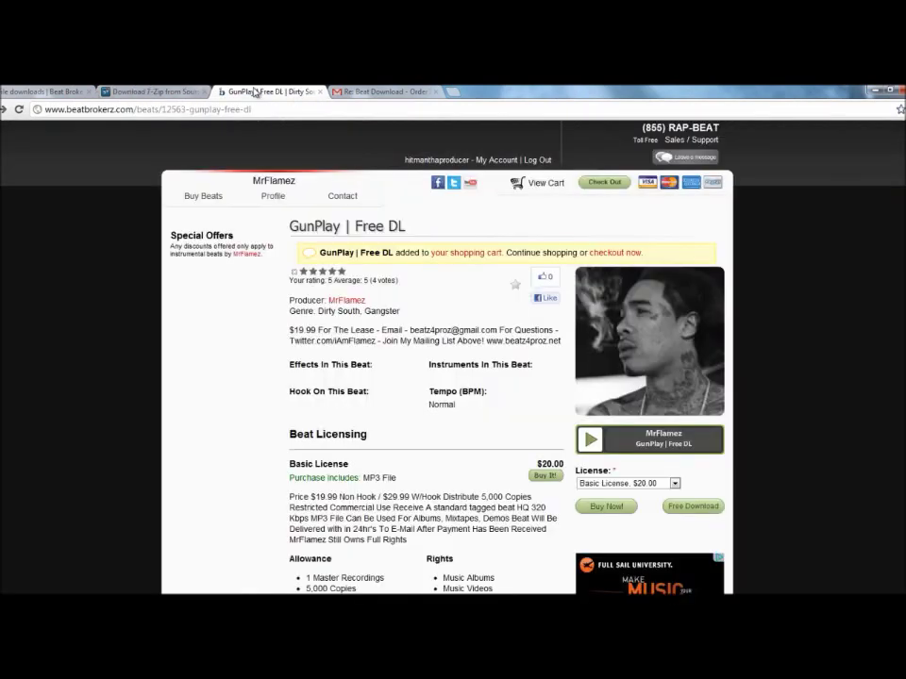
scroll(240, 370, down, 3)
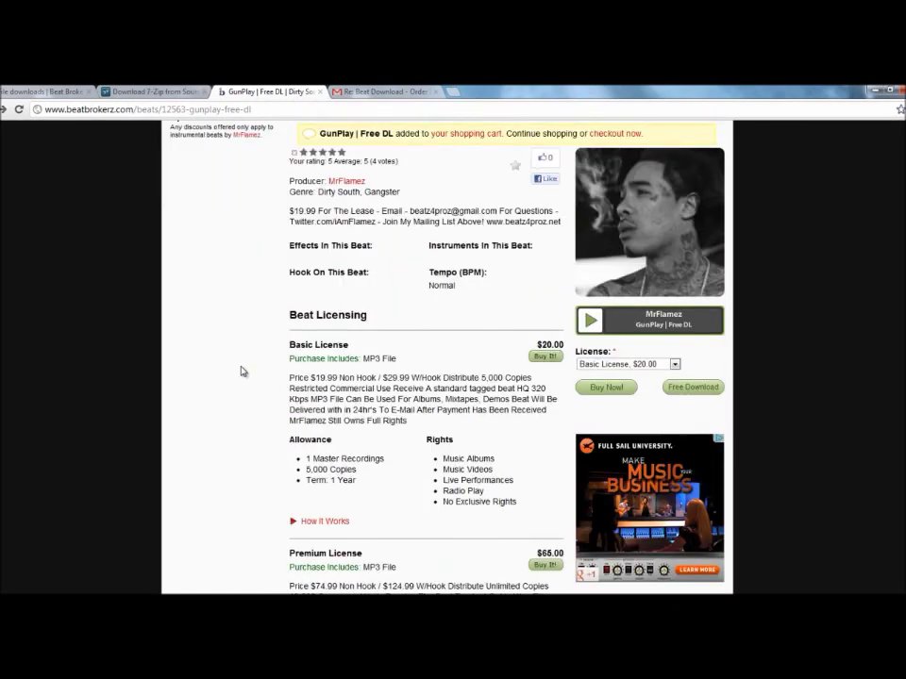
scroll(241, 371, up, 4)
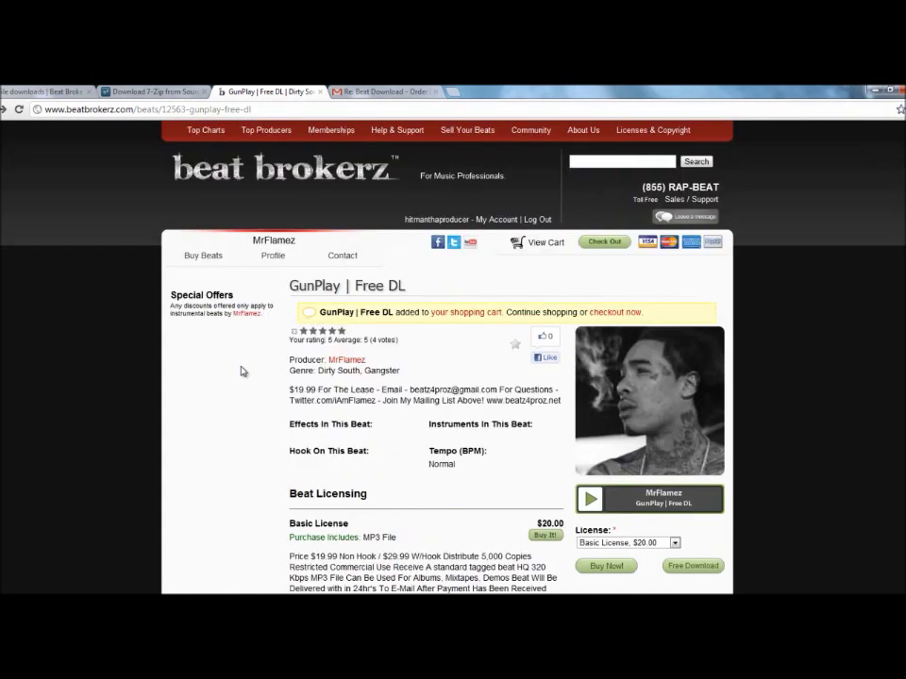
scroll(240, 371, down, 1)
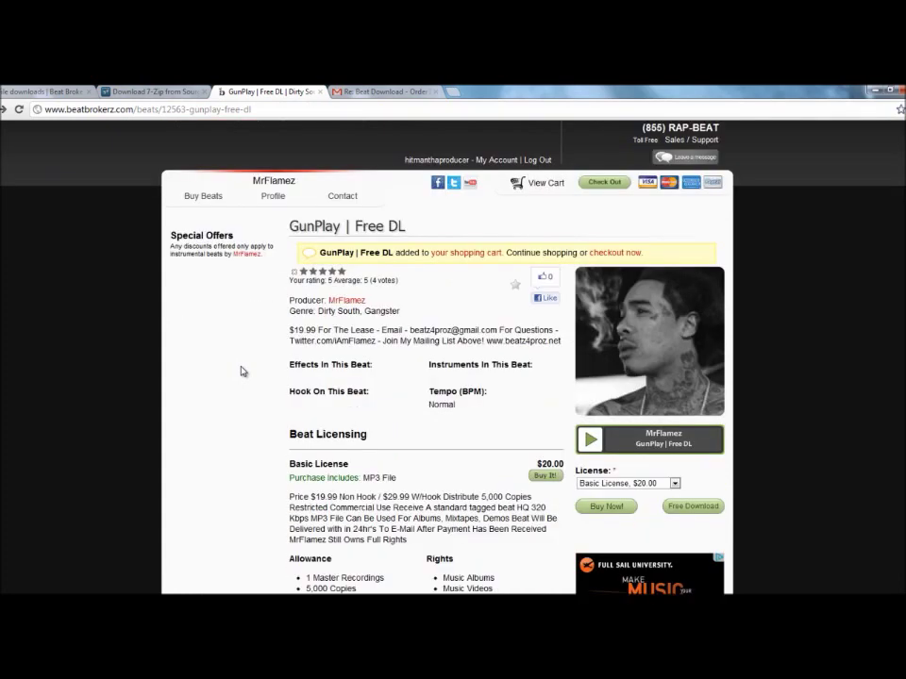
click(613, 253)
Enter the billing first and last name and street address, autofilling the city from a saved entry
scroll(262, 344, down, 2)
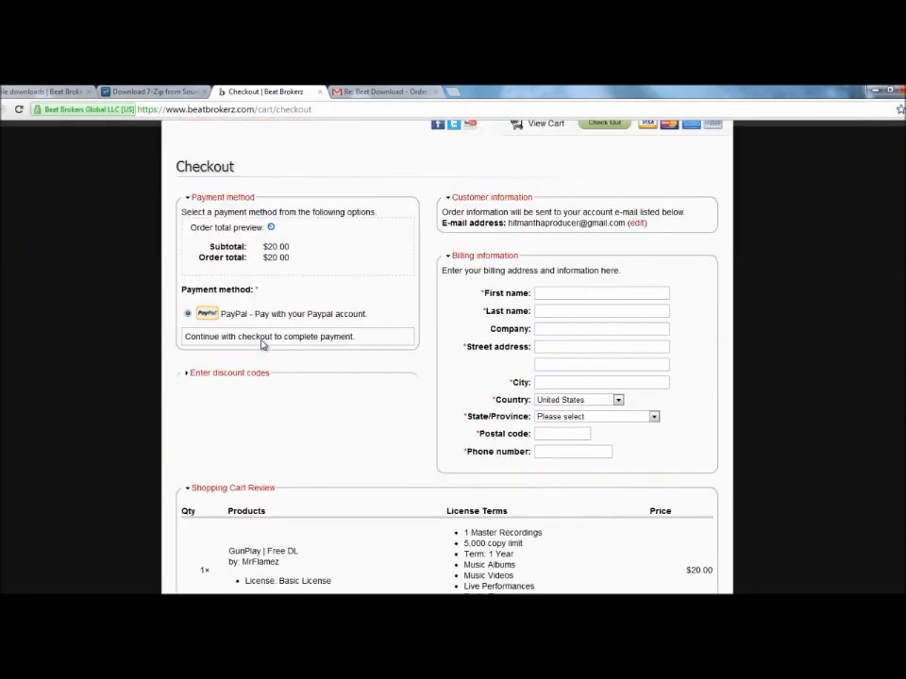
click(541, 293)
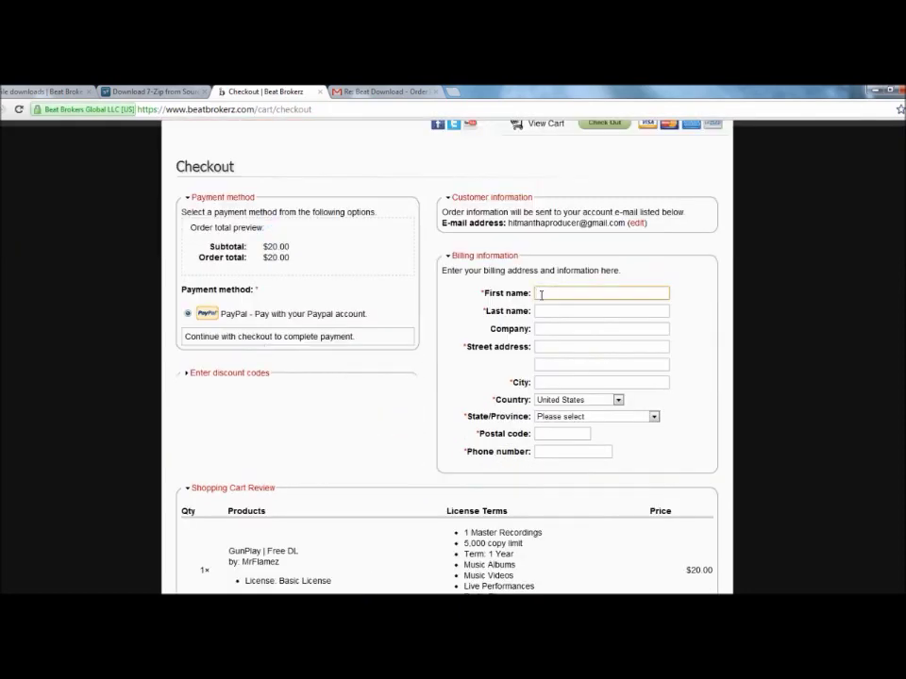
text(John)
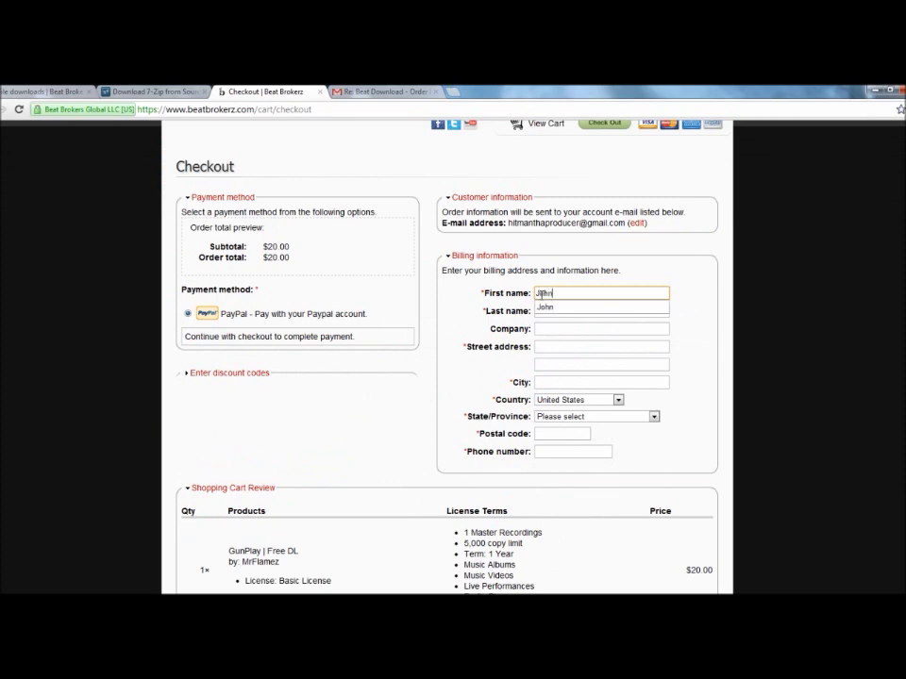
click(551, 313)
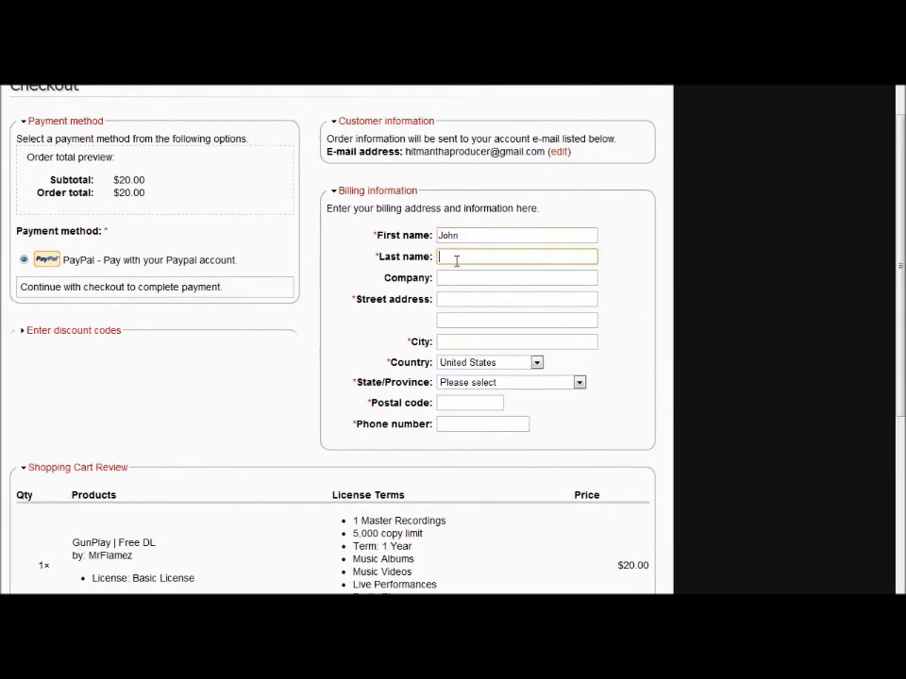
text(Smith)
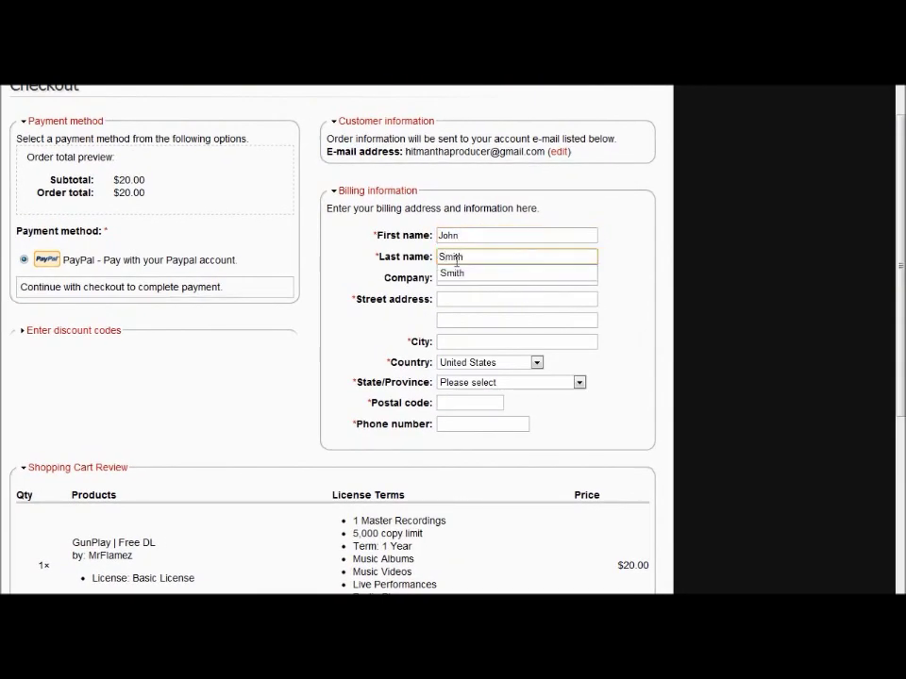
click(451, 273)
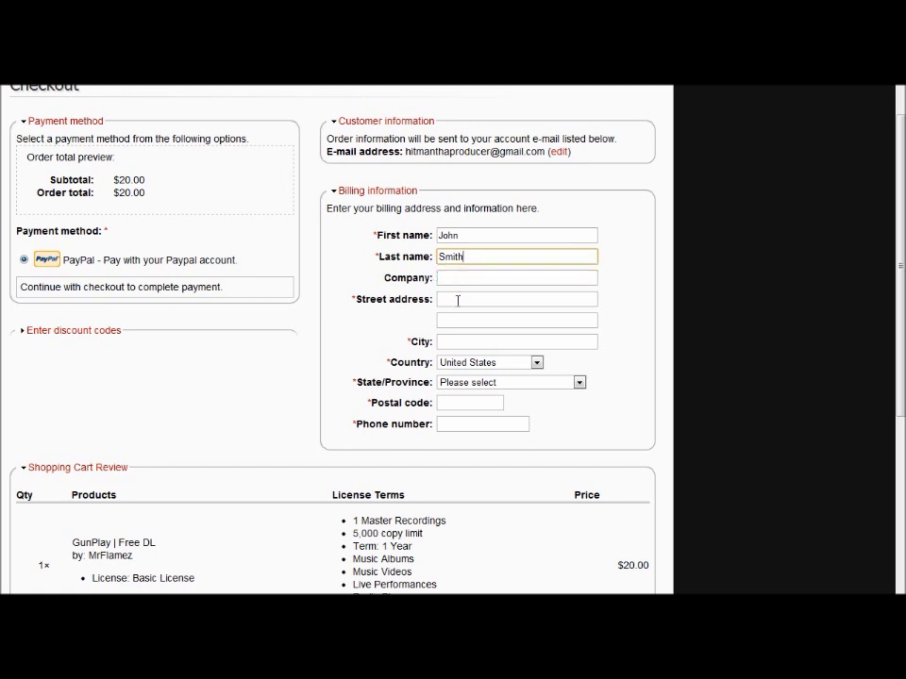
click(457, 299)
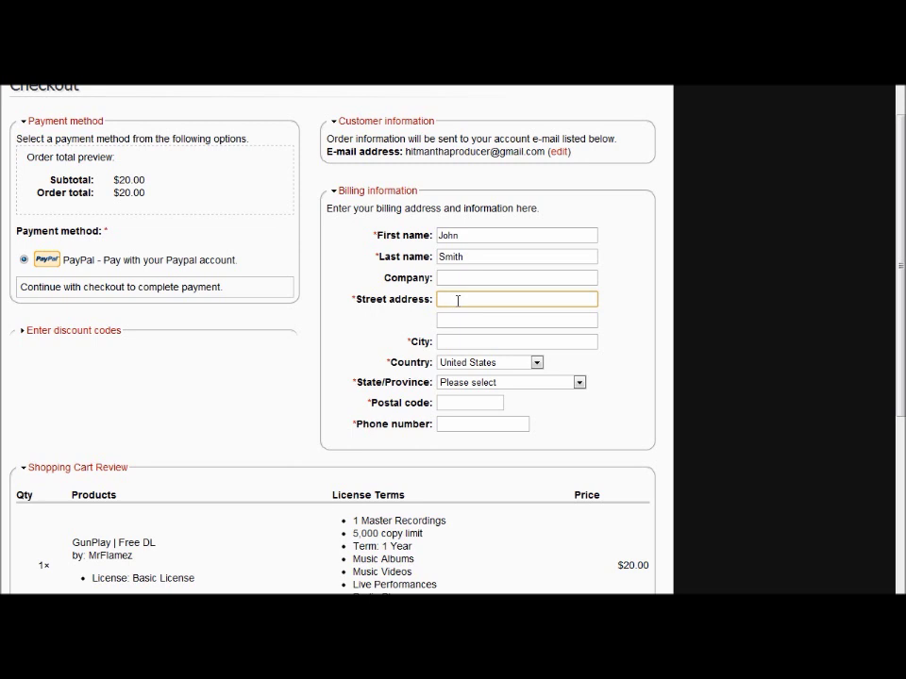
click(447, 342)
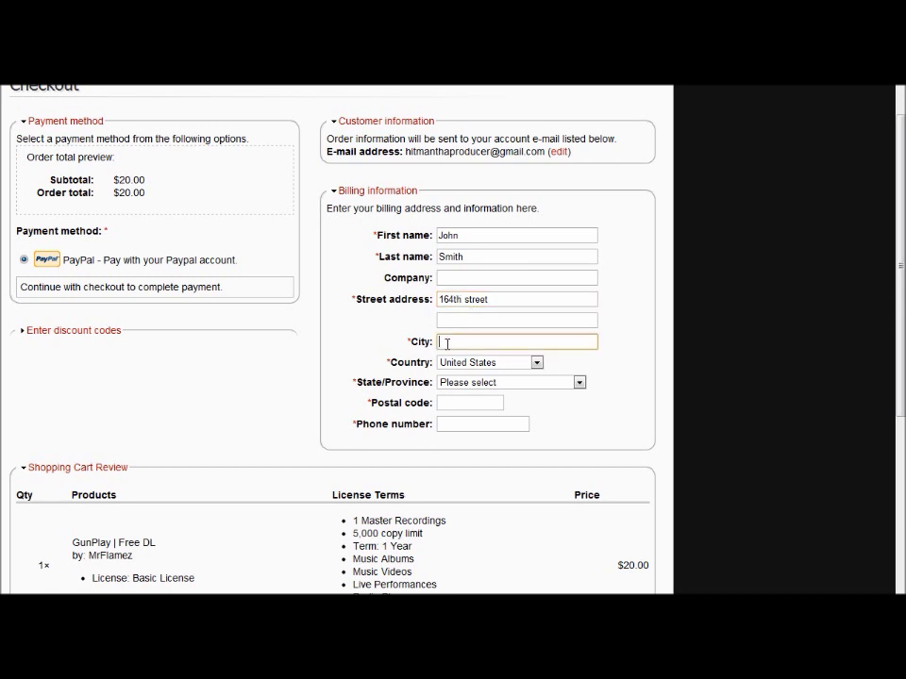
text(Cal)
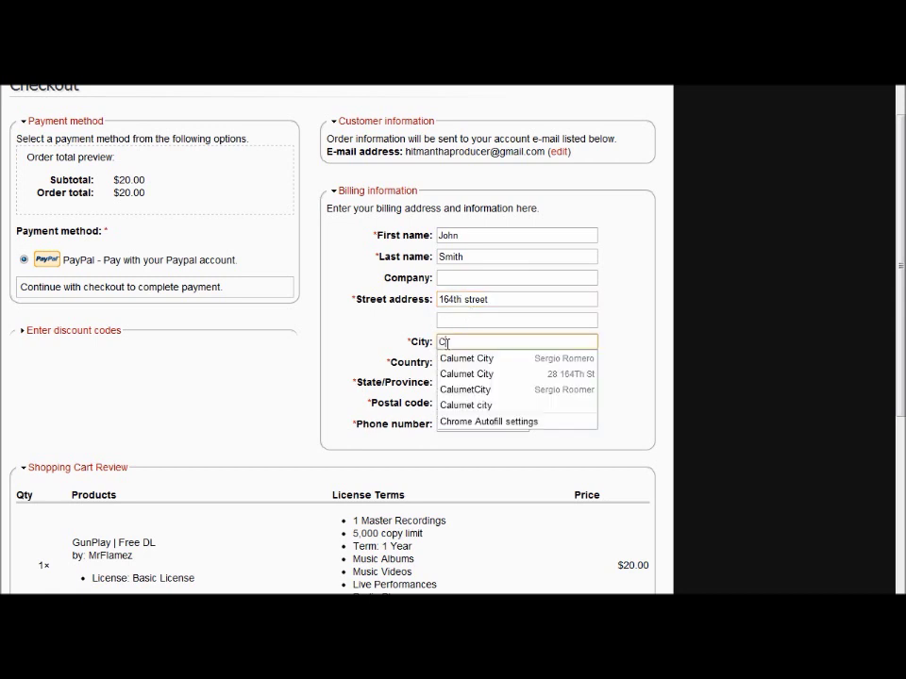
click(479, 359)
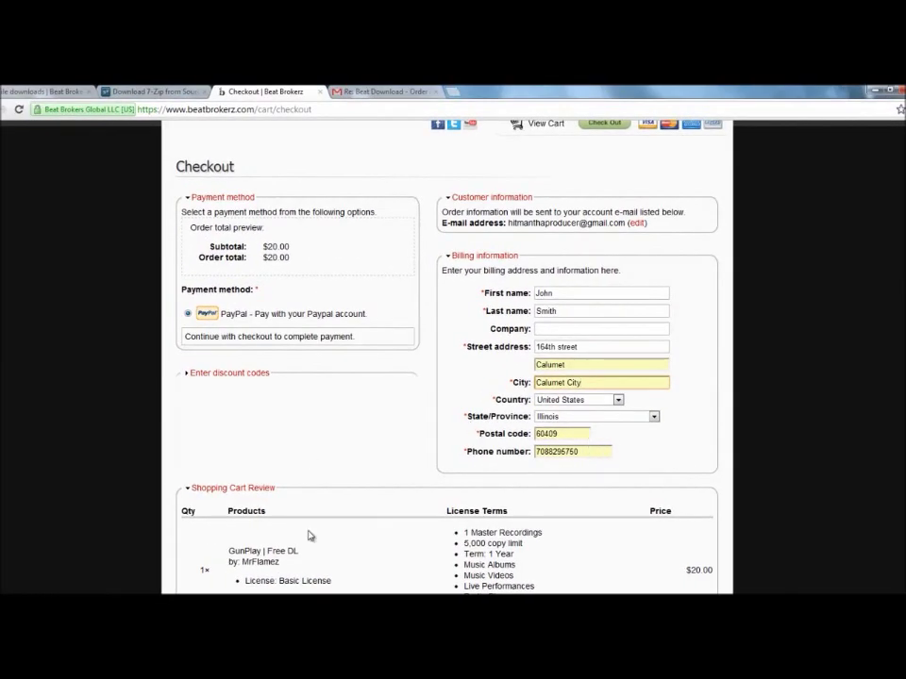
Agree to the license terms and terms of sale and submit the $20.00 order
scroll(309, 536, down, 5)
click(187, 366)
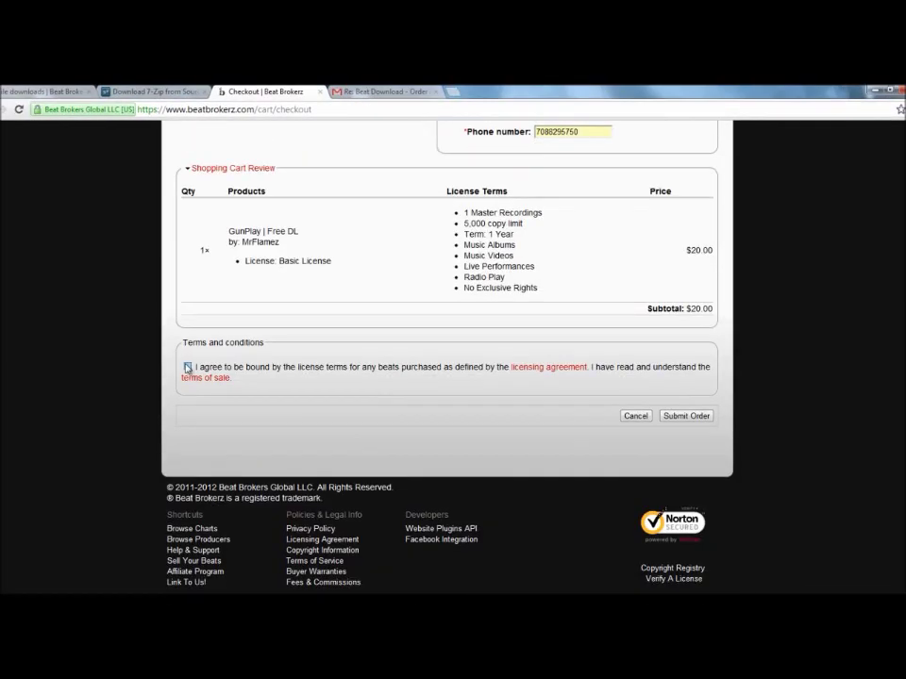
click(686, 416)
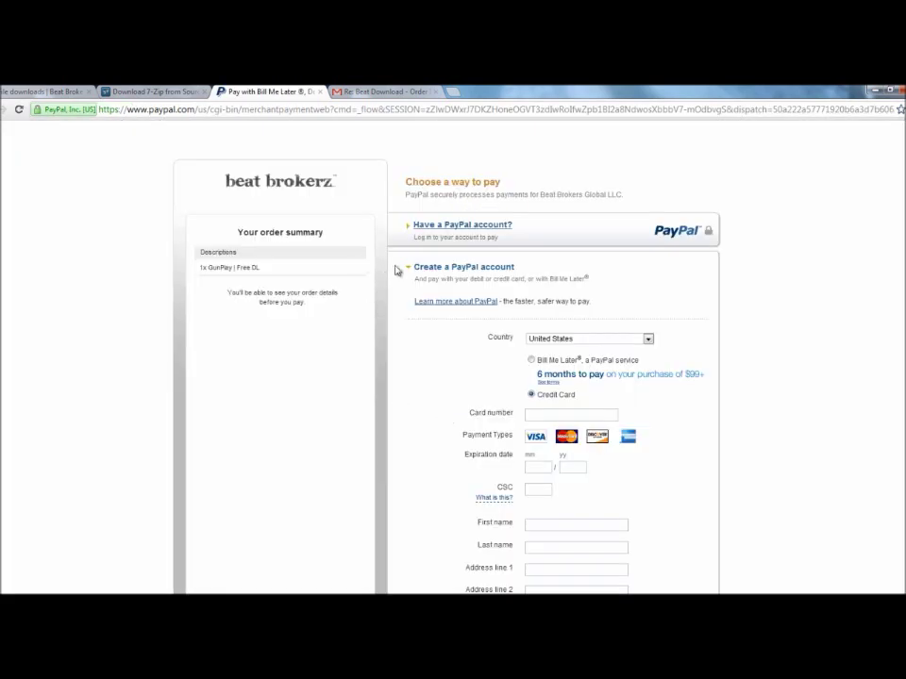
Scroll through PayPal's Create a PayPal account card payment form to review it
scroll(398, 266, down, 3)
scroll(400, 283, up, 3)
scroll(472, 391, down, 1)
scroll(509, 306, down, 1)
scroll(524, 312, down, 3)
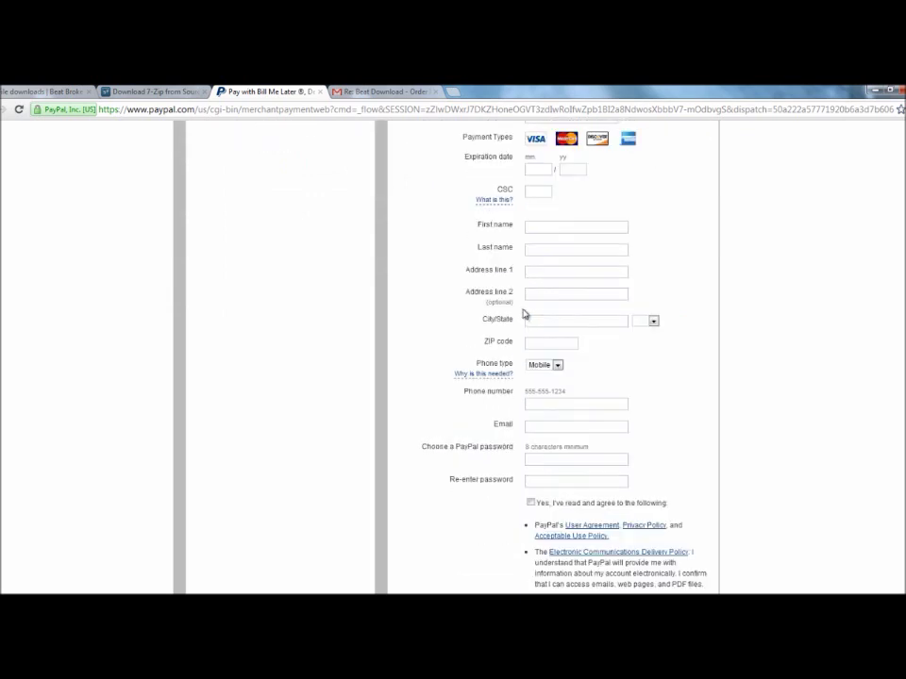
scroll(509, 500, down, 2)
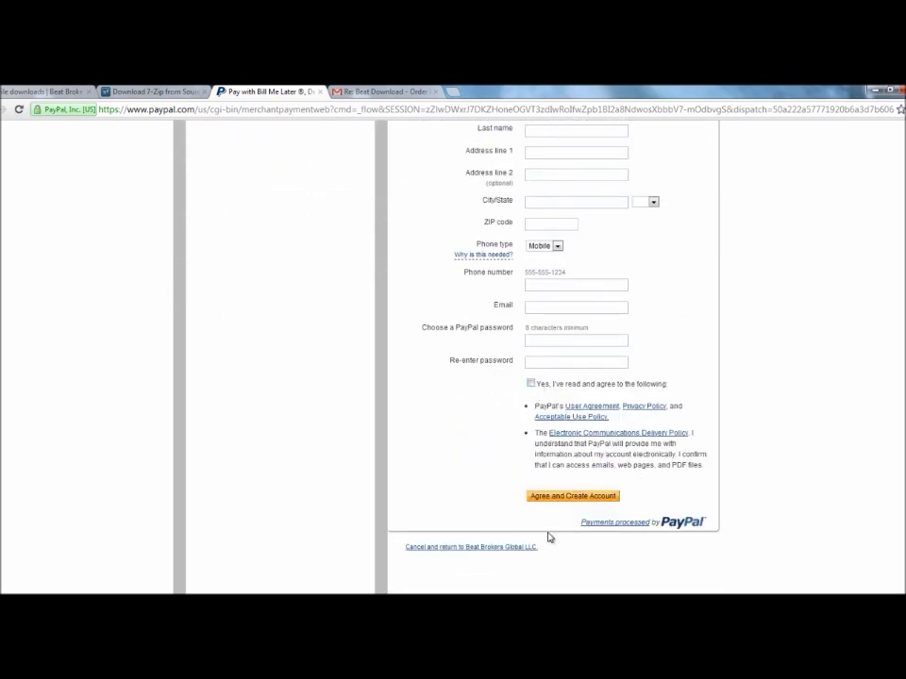
scroll(491, 486, up, 3)
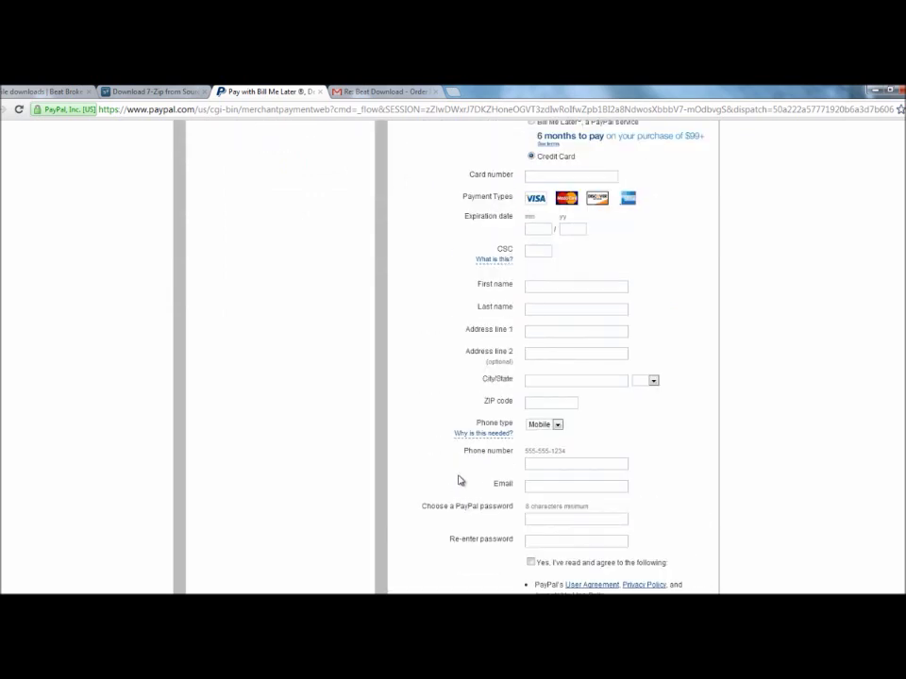
scroll(460, 481, up, 2)
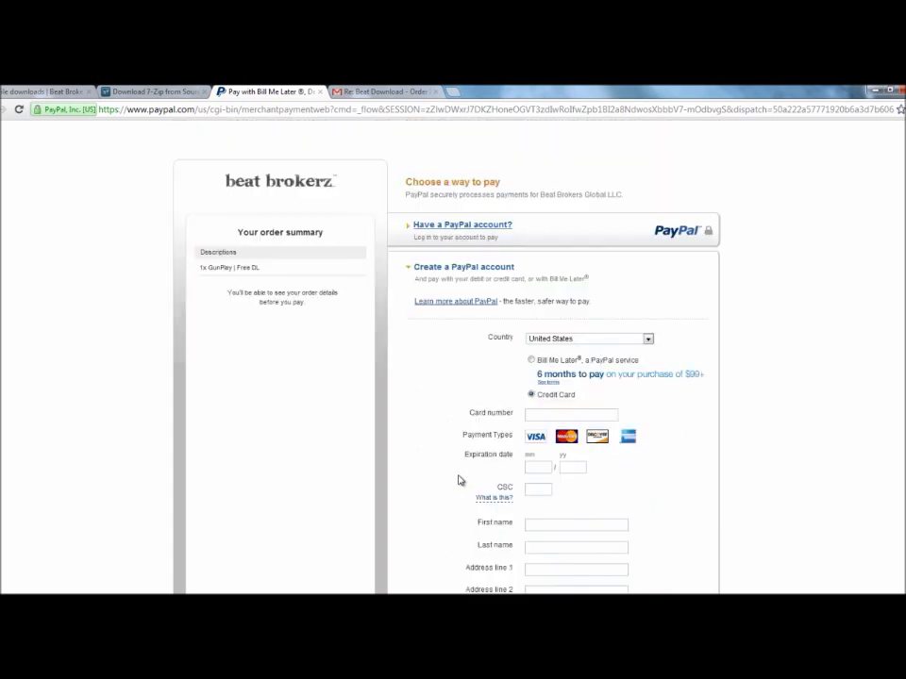
scroll(459, 481, down, 3)
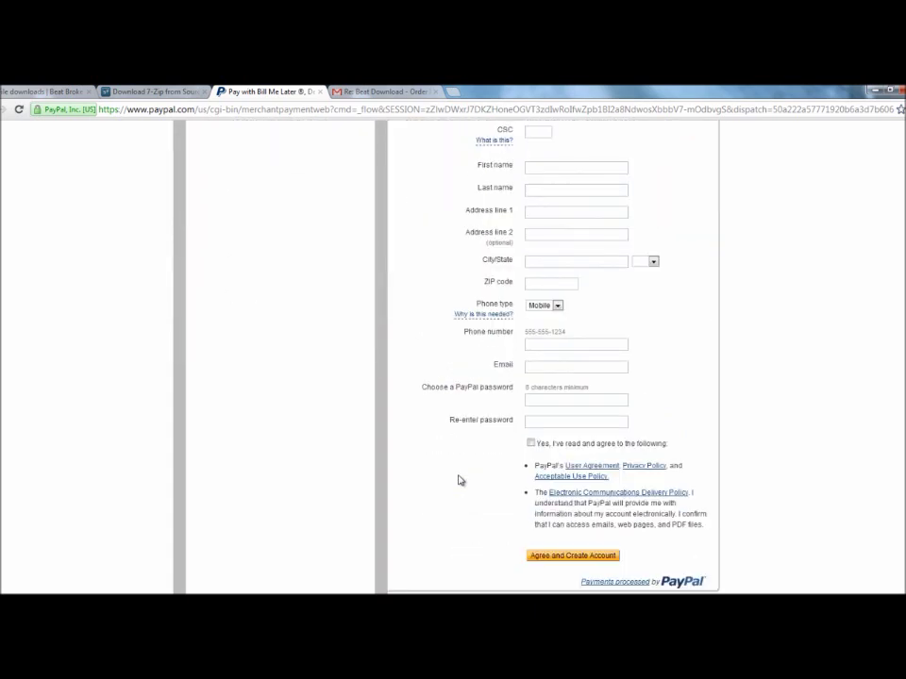
scroll(459, 481, up, 4)
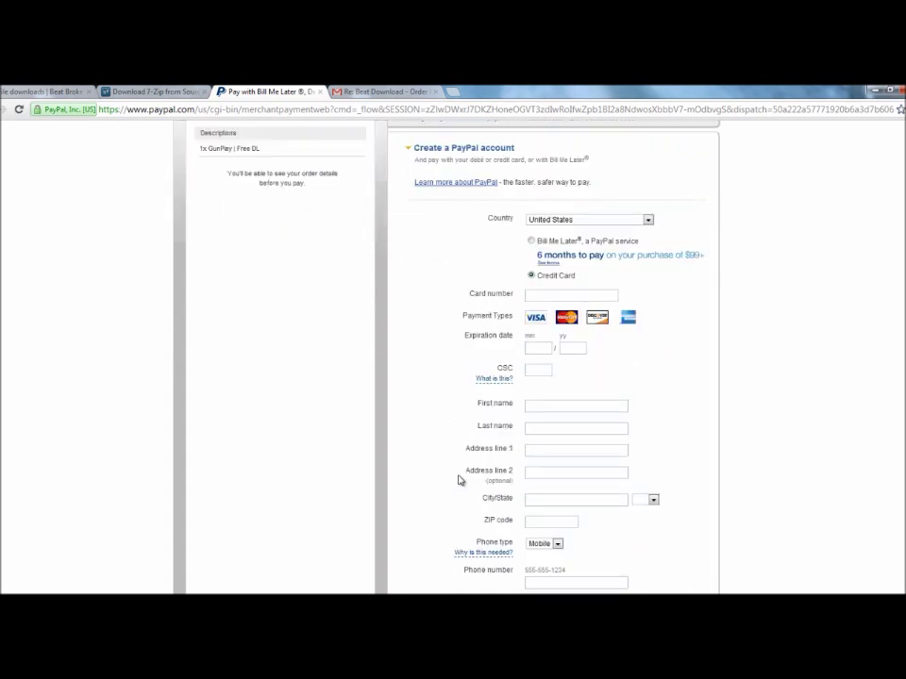
scroll(460, 481, up, 2)
Log in to the existing PayPal account and approve paying by PayPal Balance
click(487, 239)
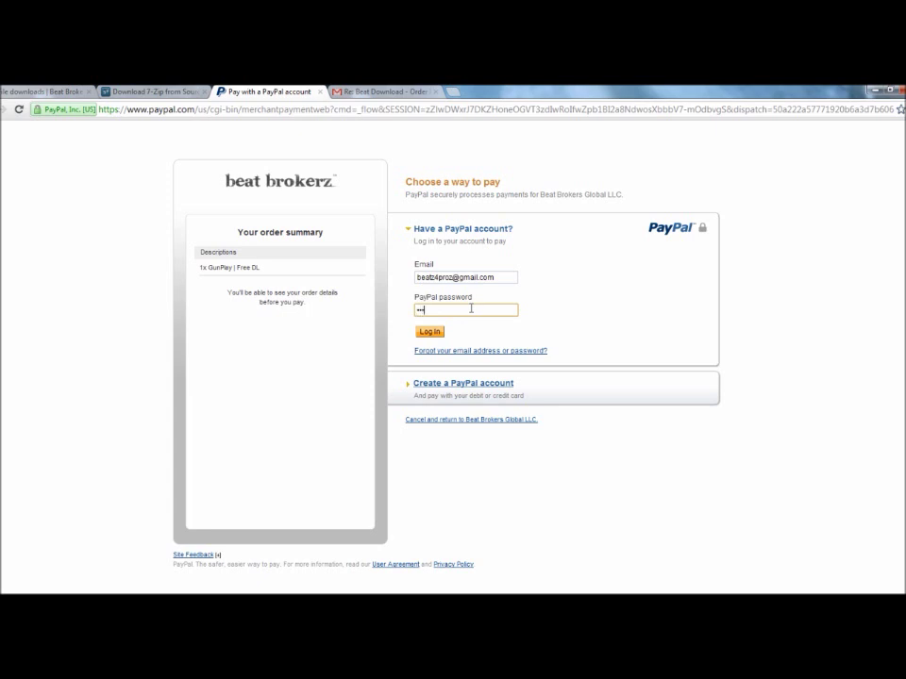
key(Return)
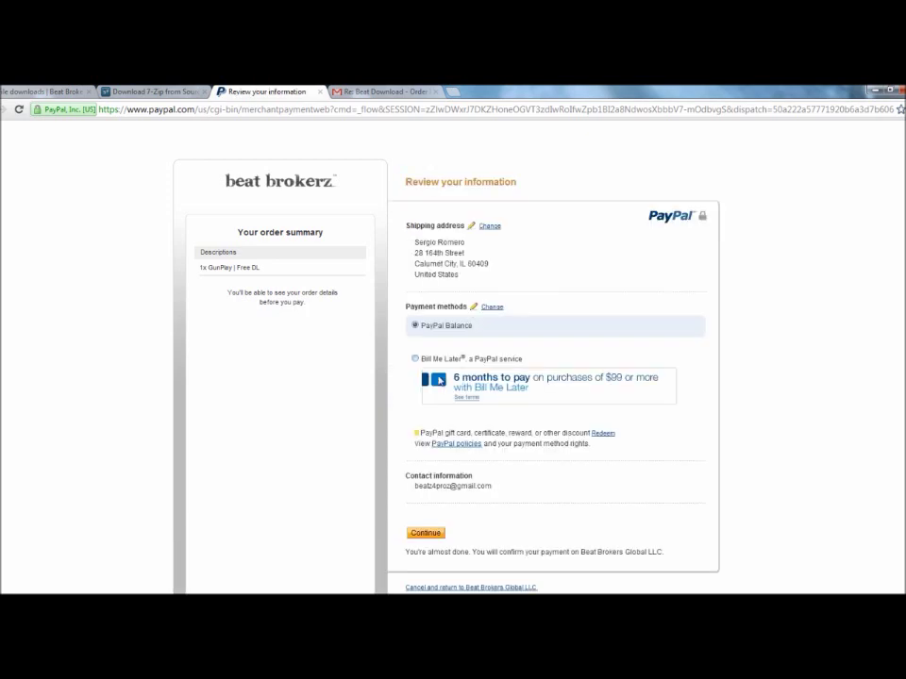
scroll(453, 396, down, 2)
click(424, 466)
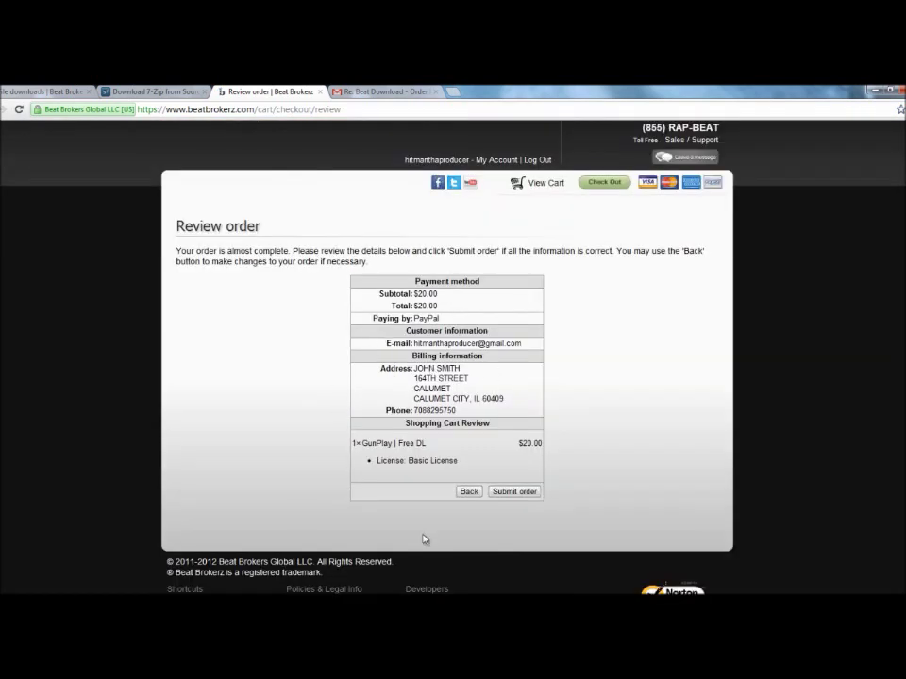
Submit the $20.00 GunPlay | Free DL order, then switch to the Gmail tab
click(516, 492)
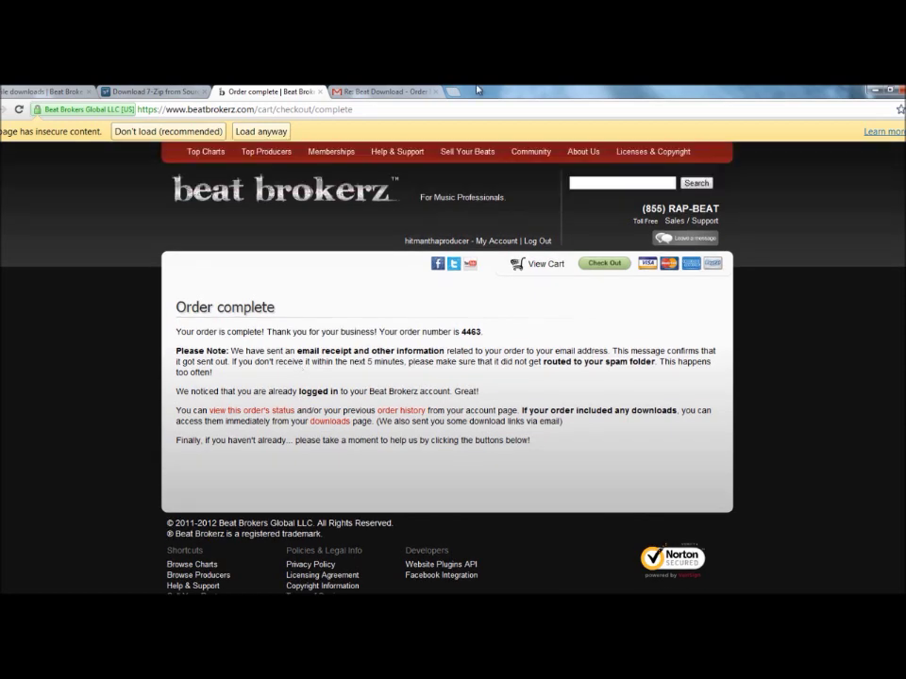
click(378, 91)
Sign out of Gmail and sign back in with the saved producer account and its password
click(895, 181)
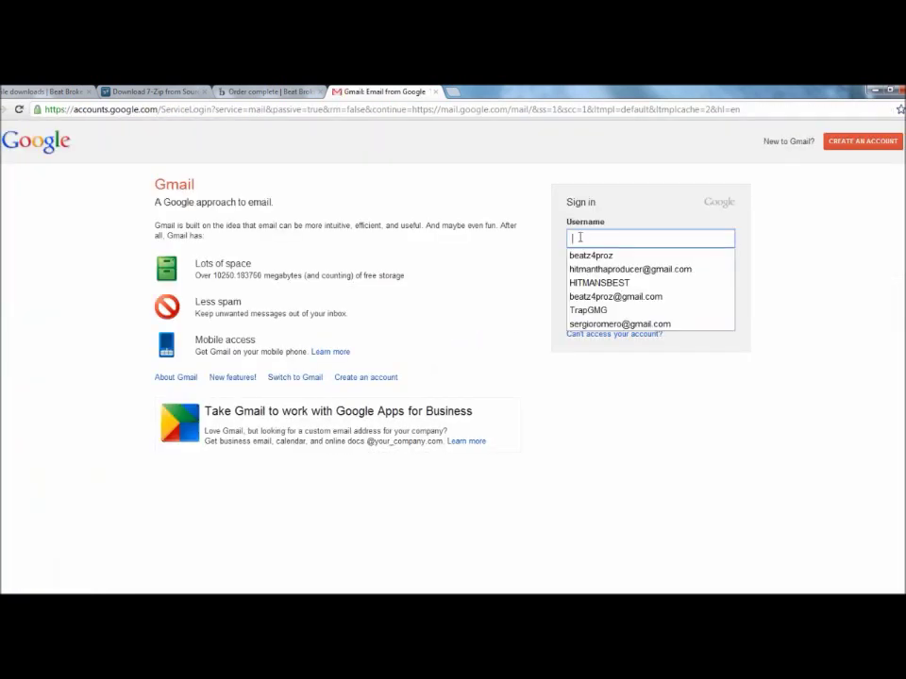
text(hit)
click(605, 256)
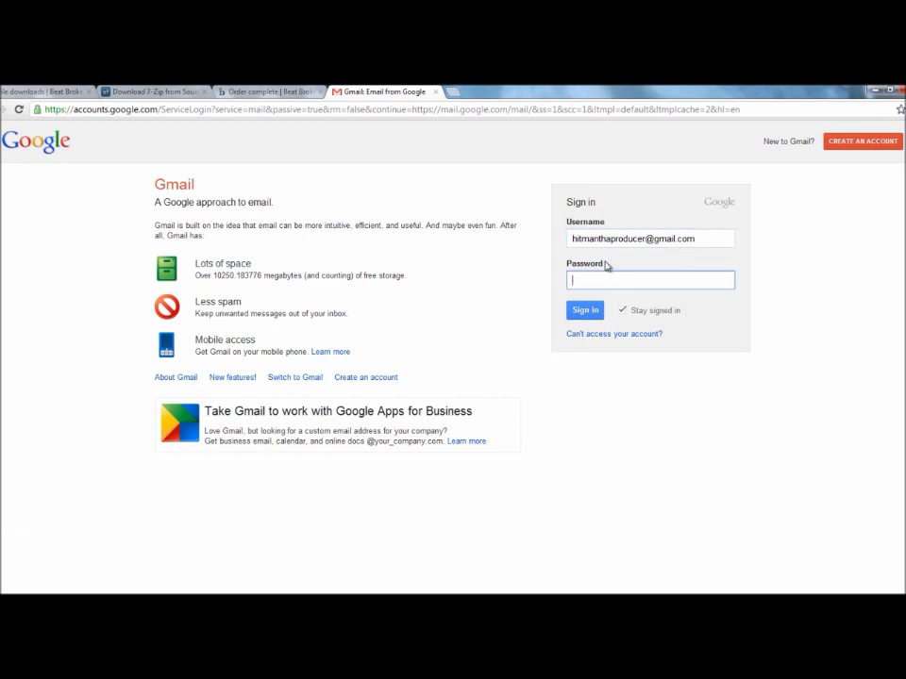
key(Return)
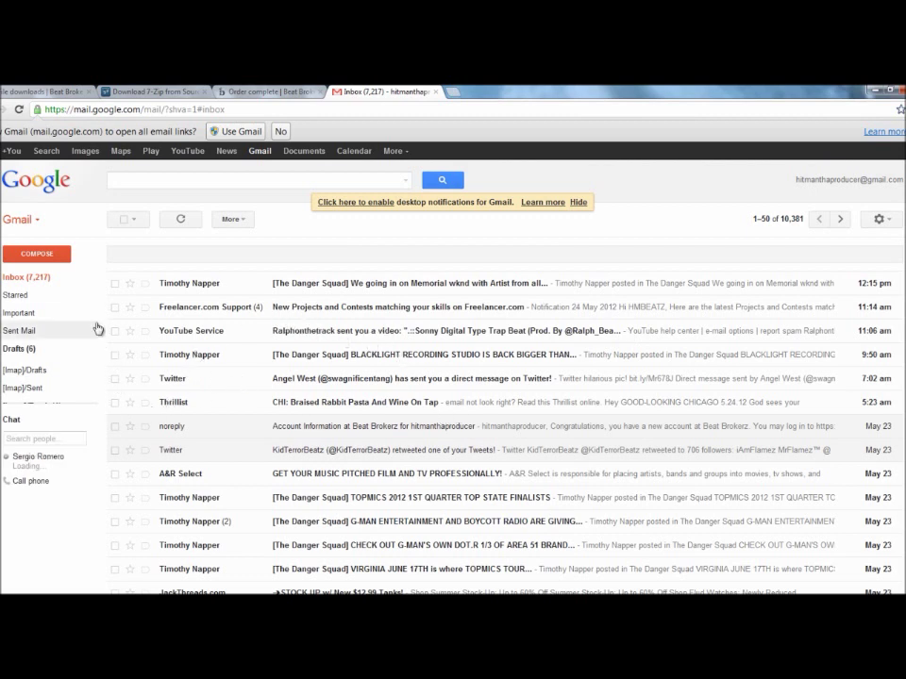
mouse_move(109, 298)
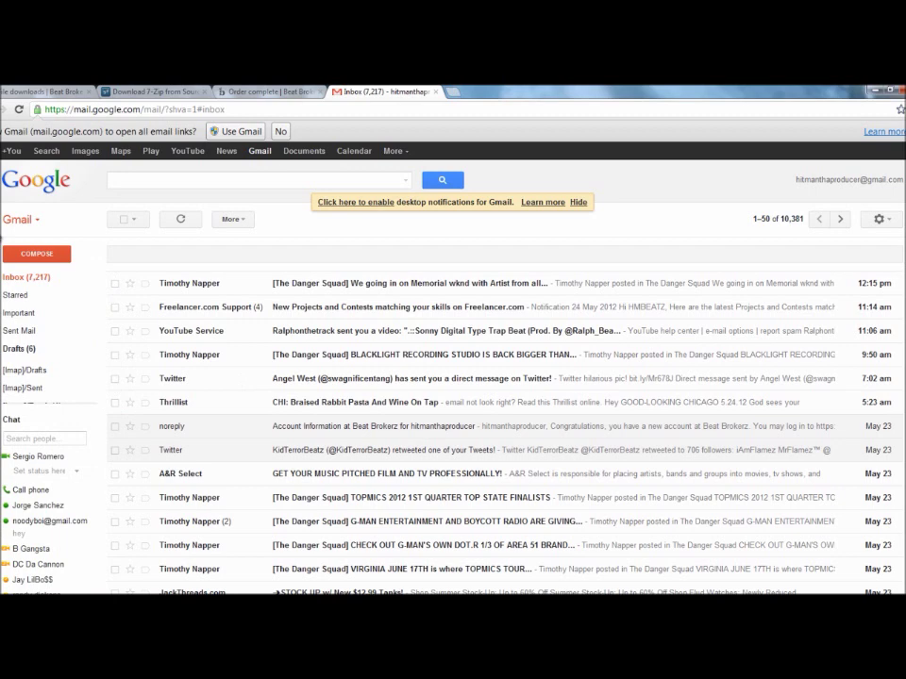
Refresh the inbox and read the Beat Brokerz 'License Certificates' email, including its three attachments
click(19, 109)
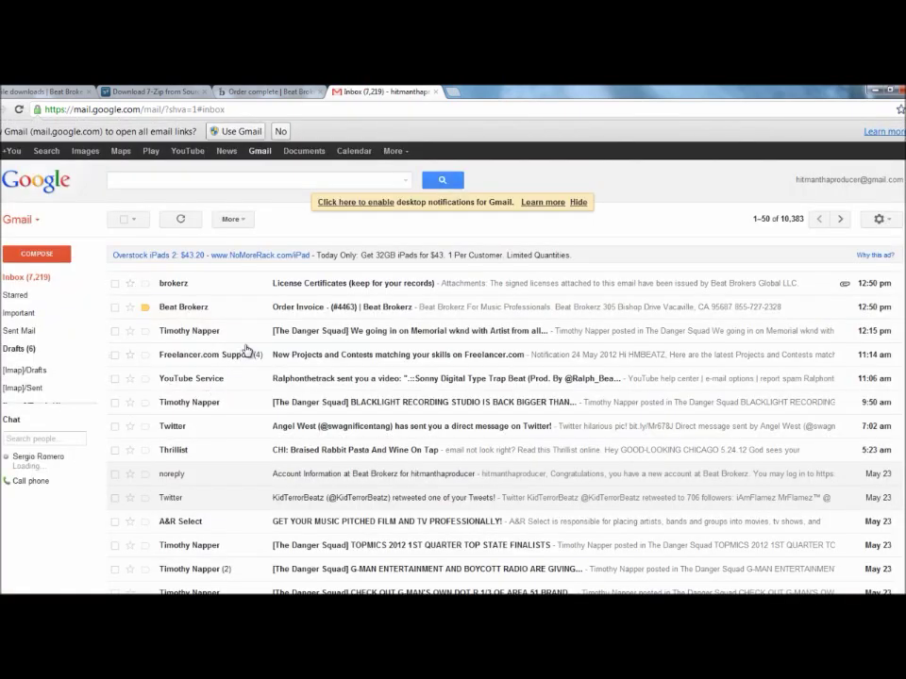
click(242, 283)
scroll(410, 389, down, 5)
scroll(409, 389, down, 8)
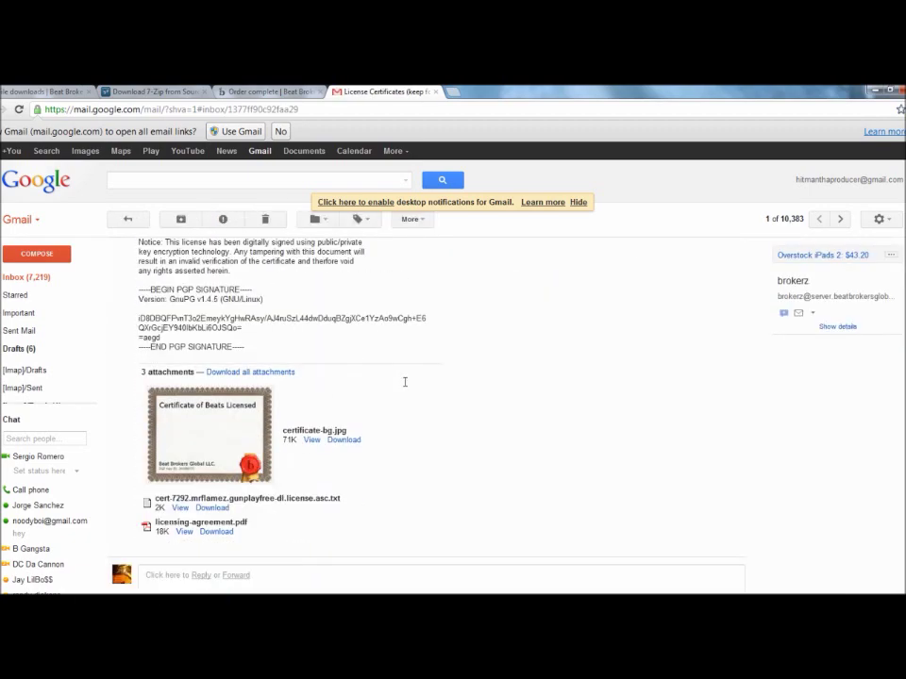
scroll(394, 390, up, 2)
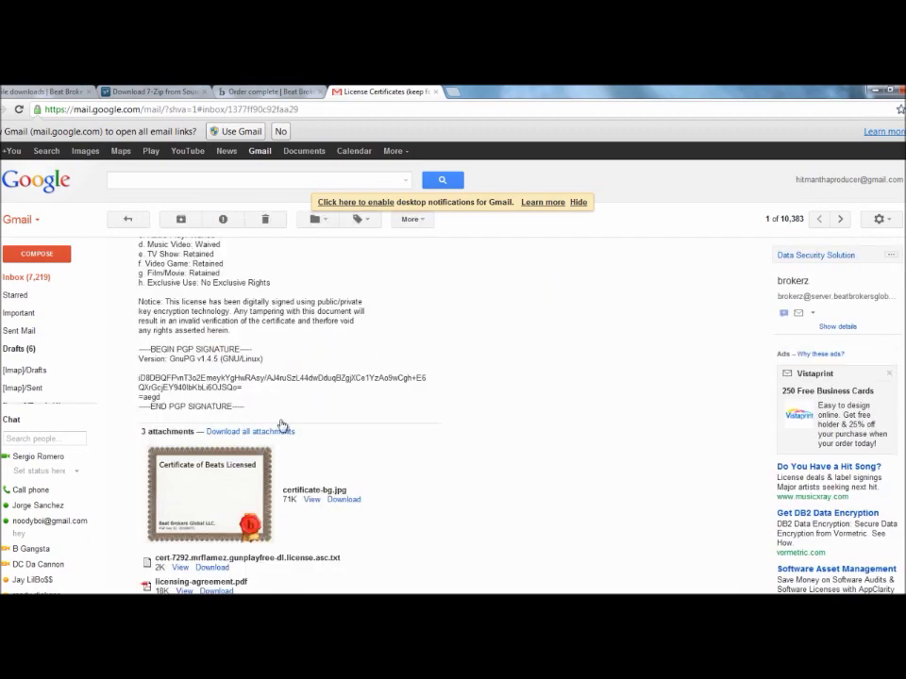
scroll(209, 515, down, 3)
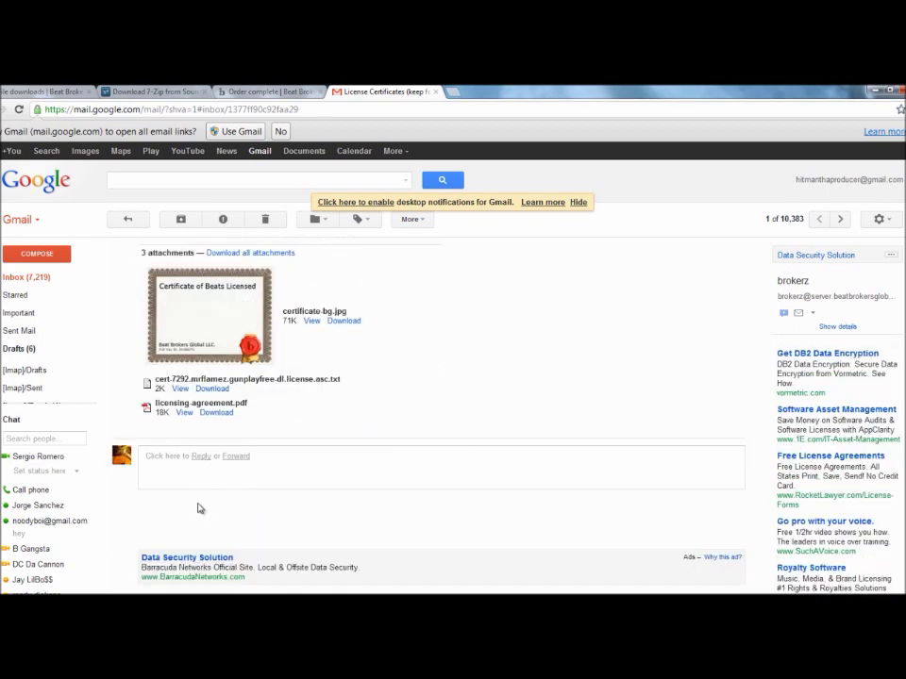
scroll(196, 491, up, 2)
scroll(192, 453, up, 10)
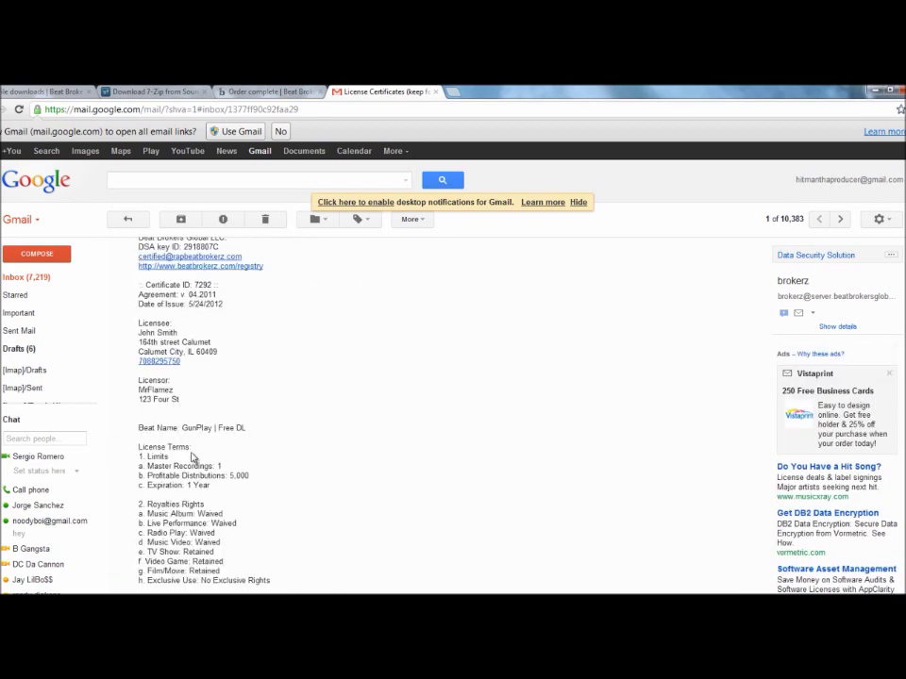
scroll(191, 456, up, 3)
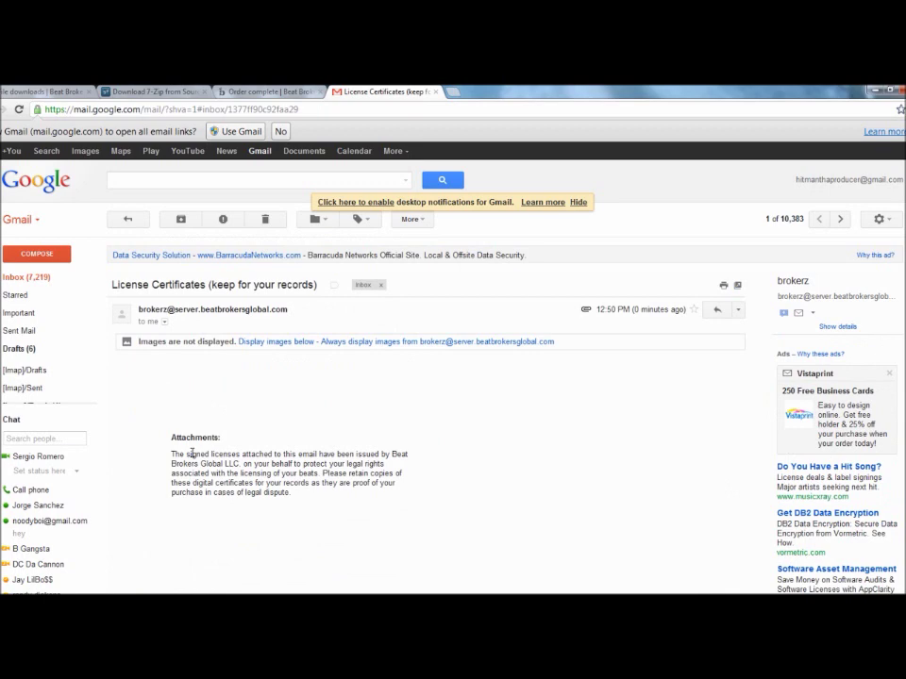
scroll(191, 454, down, 2)
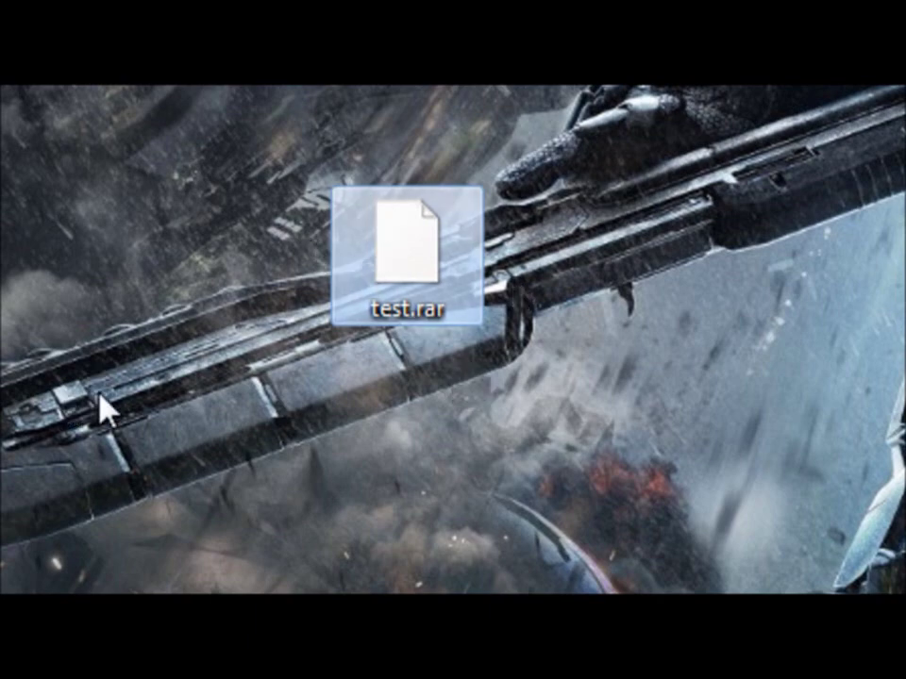
Unpack test.rar with 7-Zip 'Extract Here' and place the new test folder below the archive
right_click(385, 272)
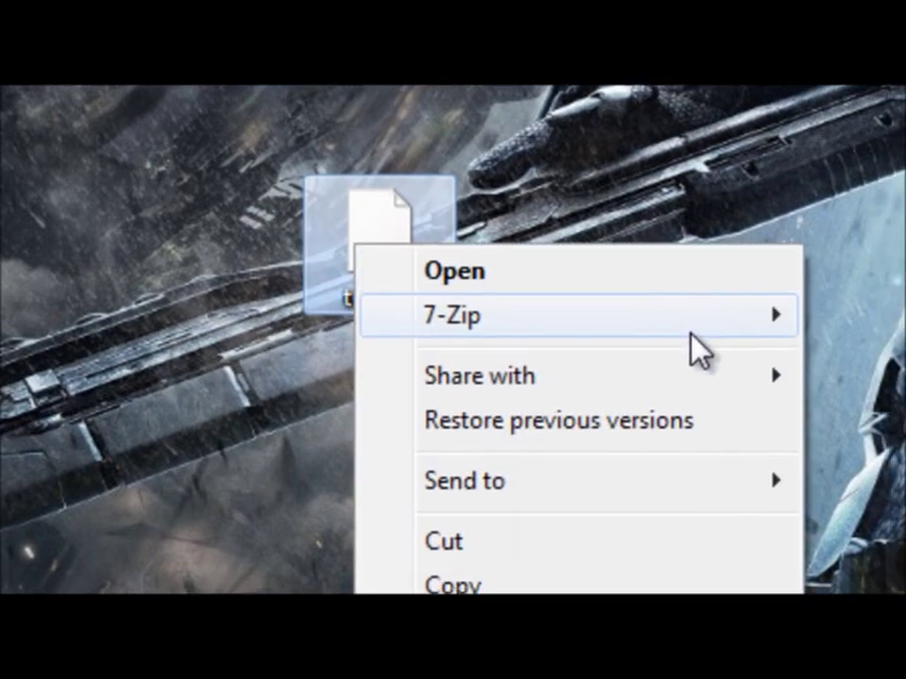
mouse_move(717, 335)
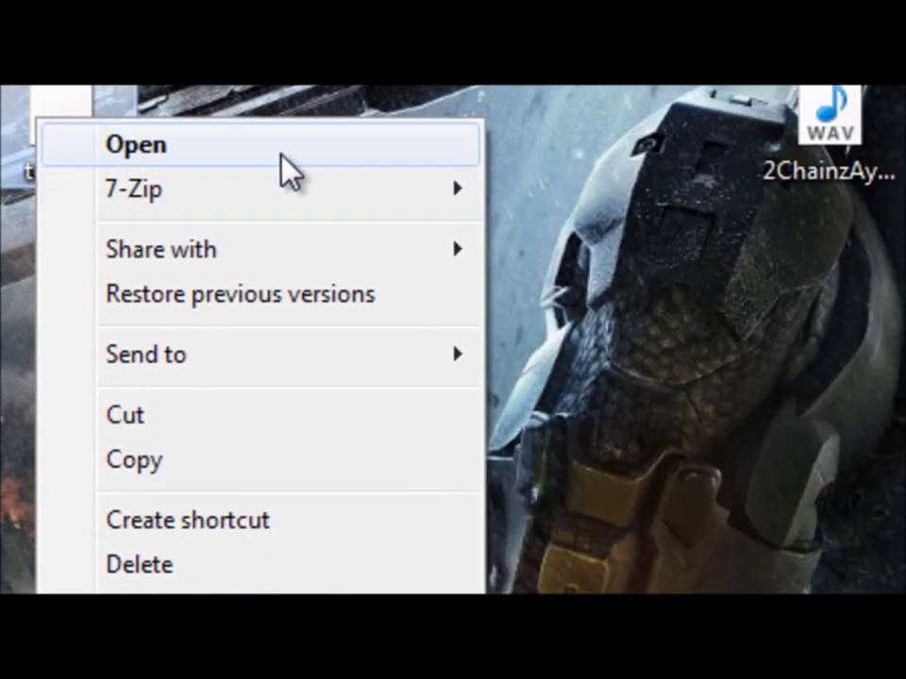
mouse_move(299, 201)
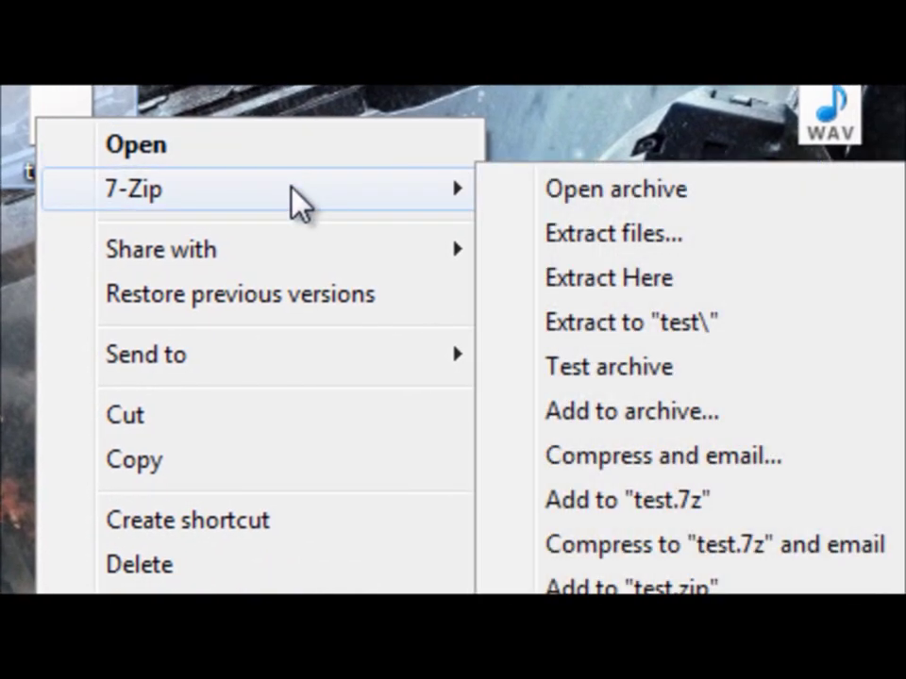
click(644, 283)
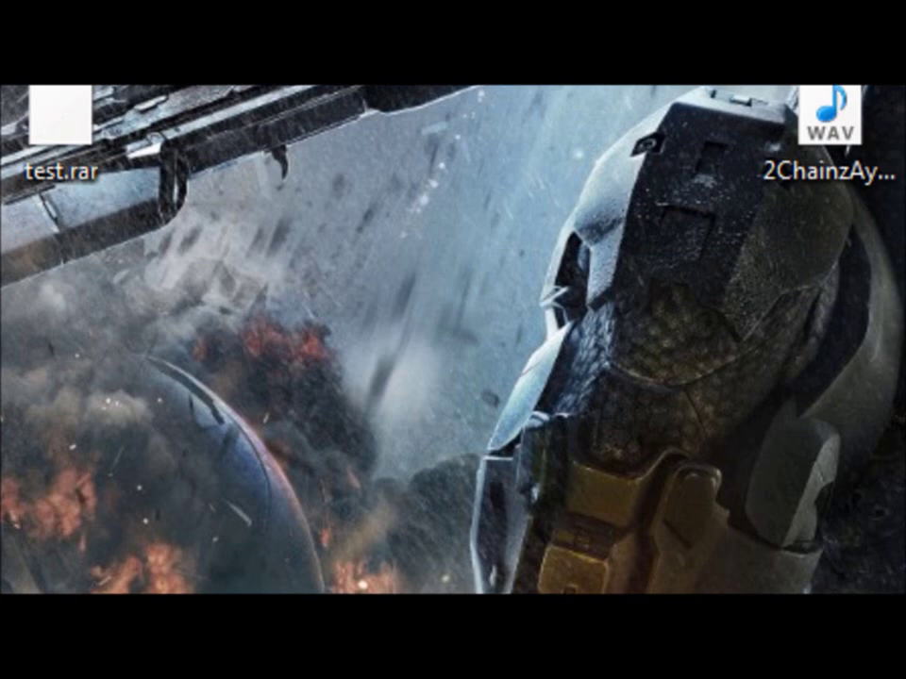
drag(255, 510, 227, 288)
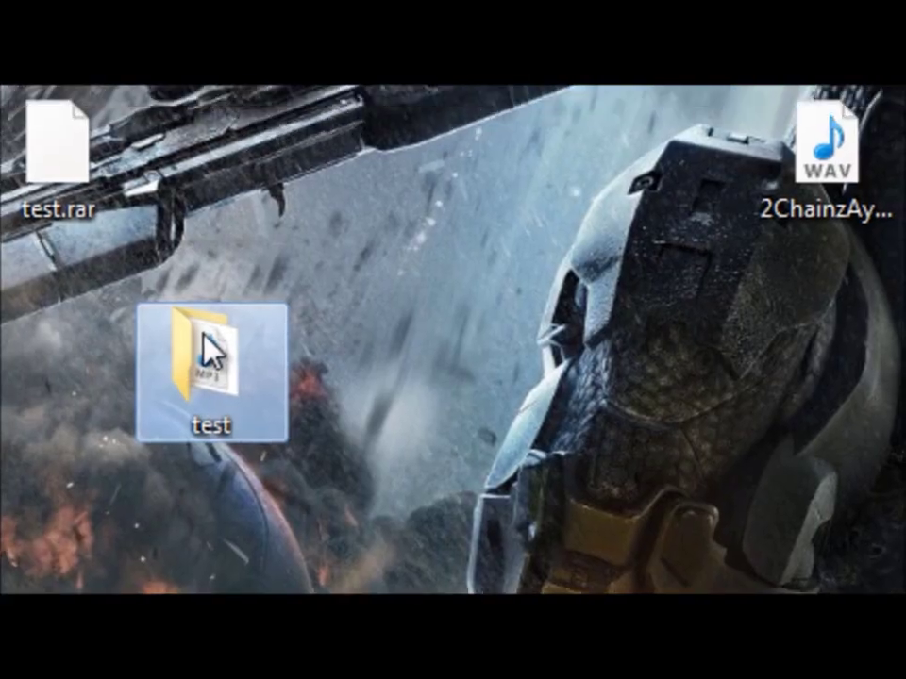
Open the test folder and select the GunPlay MP3 track inside
double_click(209, 354)
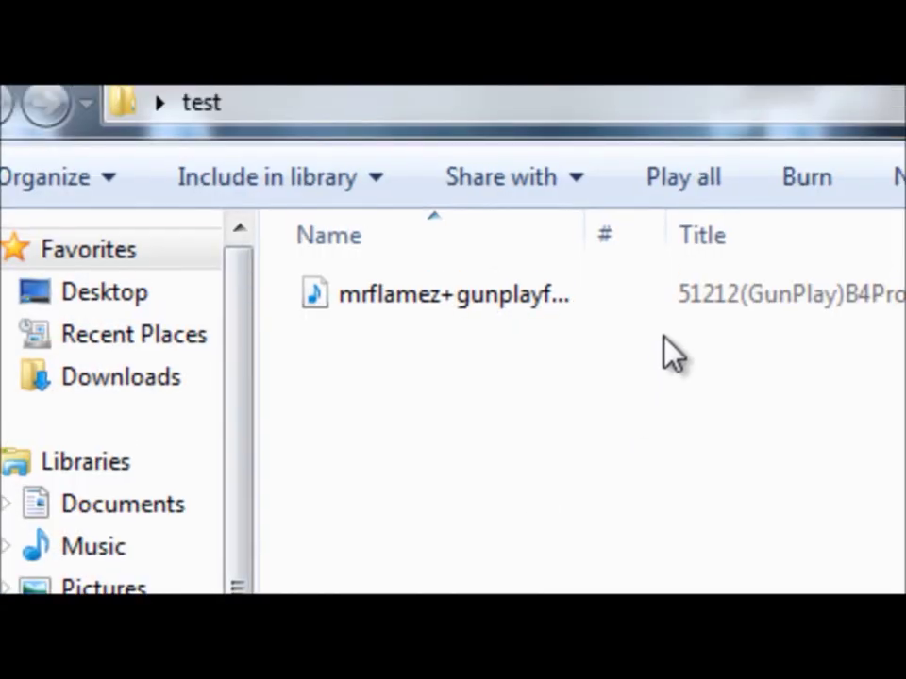
click(651, 321)
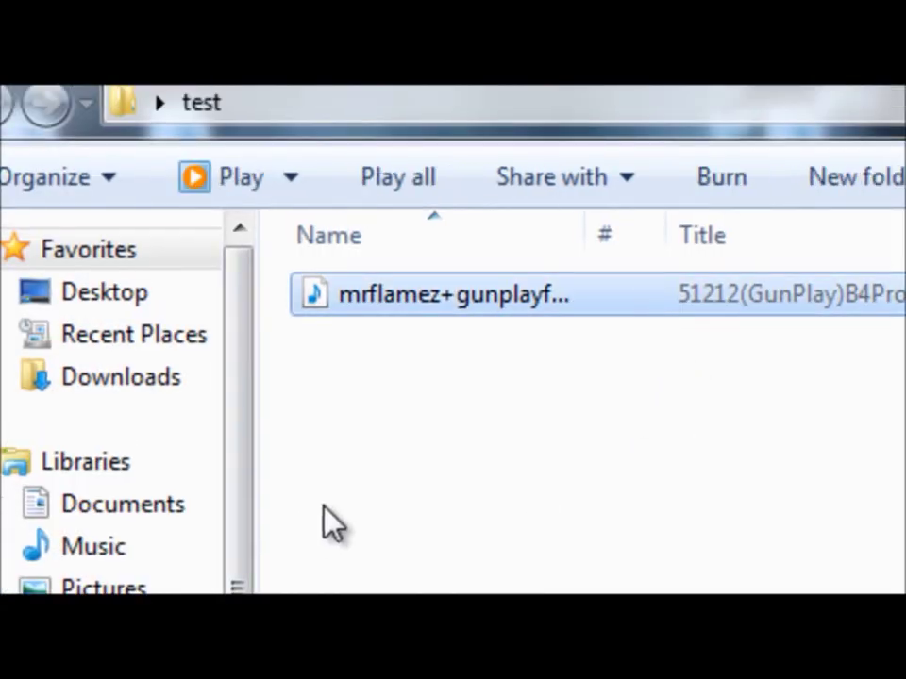